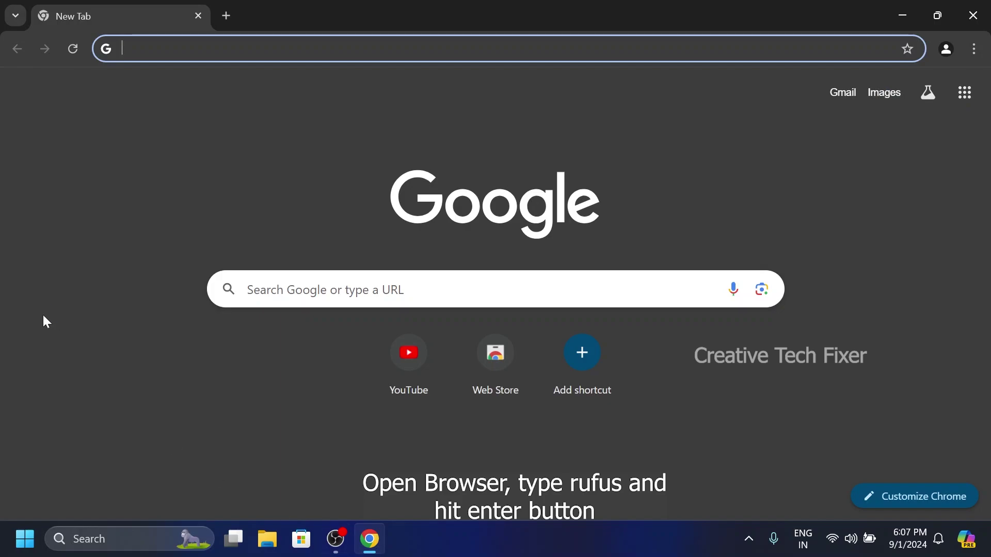
# Search the web for rufus and open the official Rufus website.
pyautogui.write('rufus')
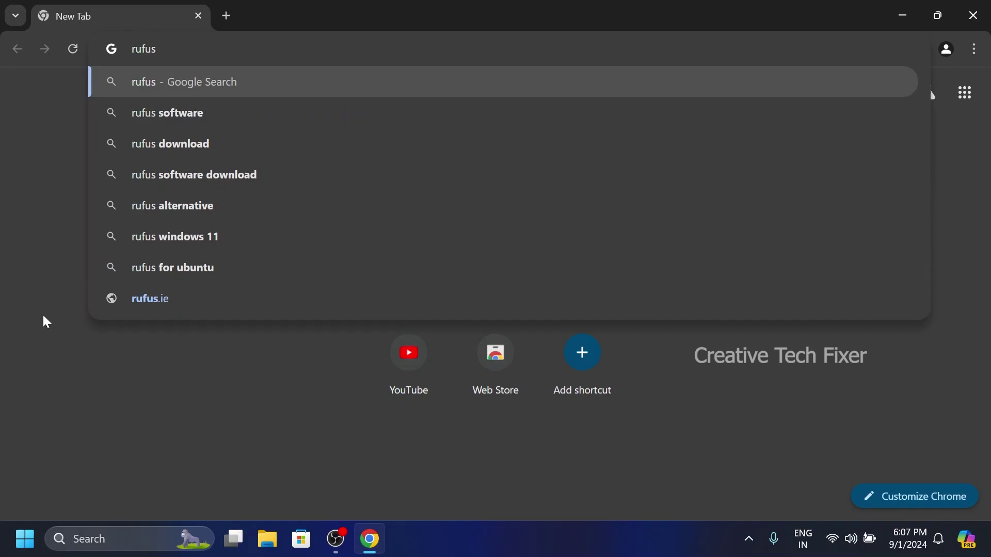
pyautogui.press('Return')
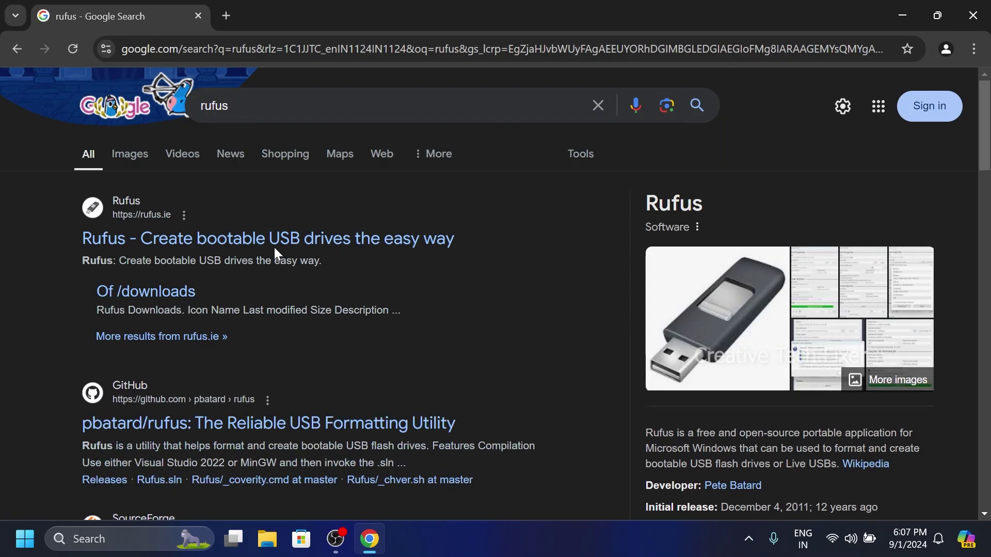
pyautogui.click(290, 238)
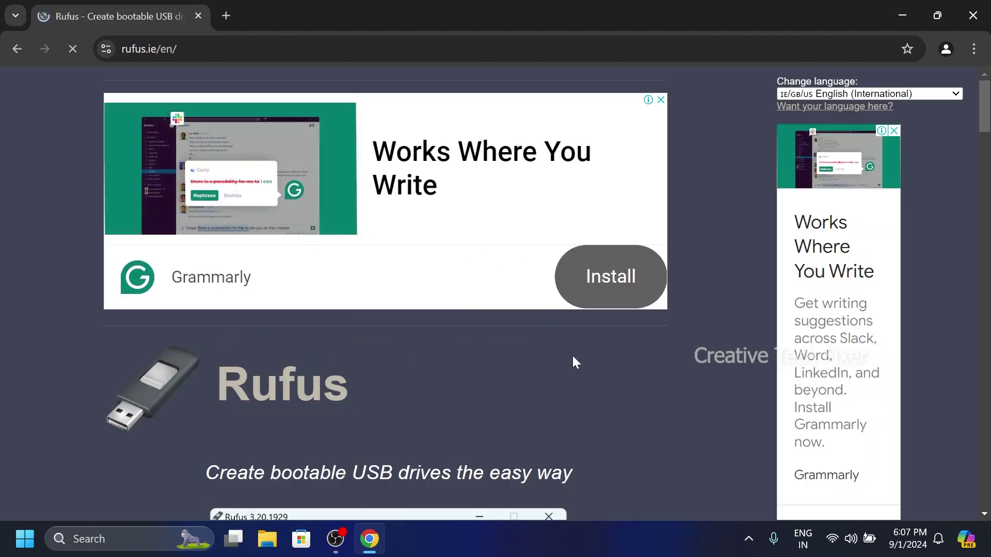
# Download the standard Windows x64 release rufus-4.5.exe and dismiss the advertisement.
pyautogui.scroll(-1, 573, 360)
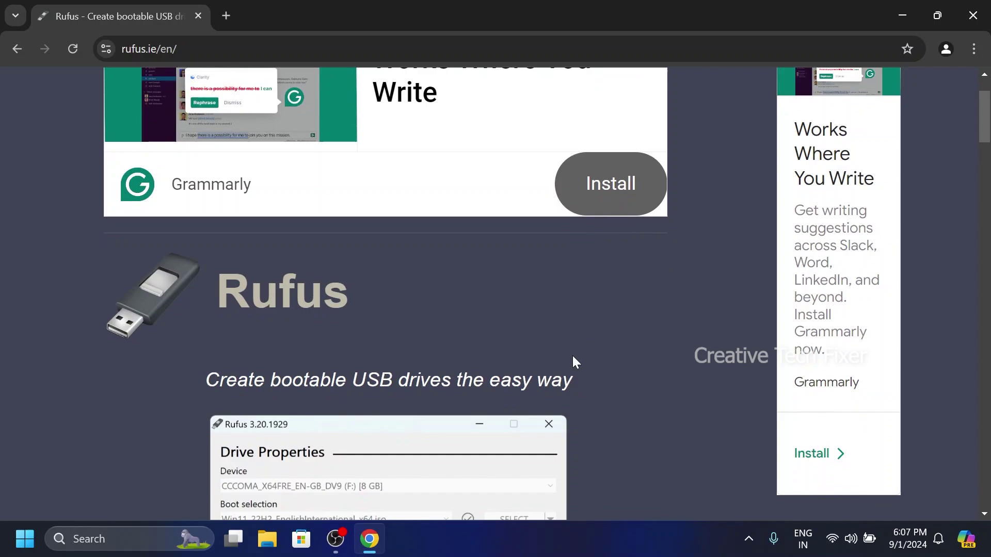
pyautogui.scroll(-4, 574, 361)
pyautogui.scroll(-6, 573, 357)
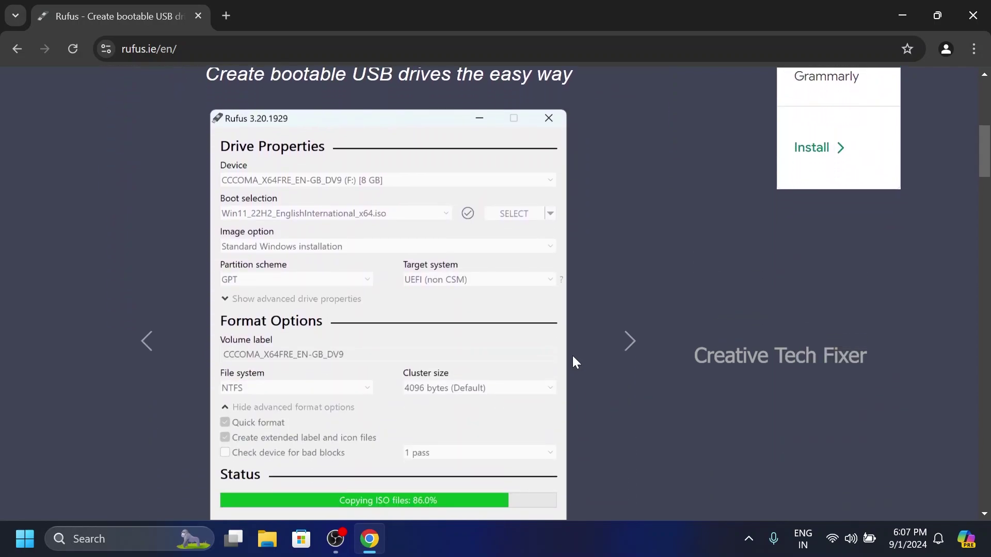
pyautogui.scroll(-7, 574, 359)
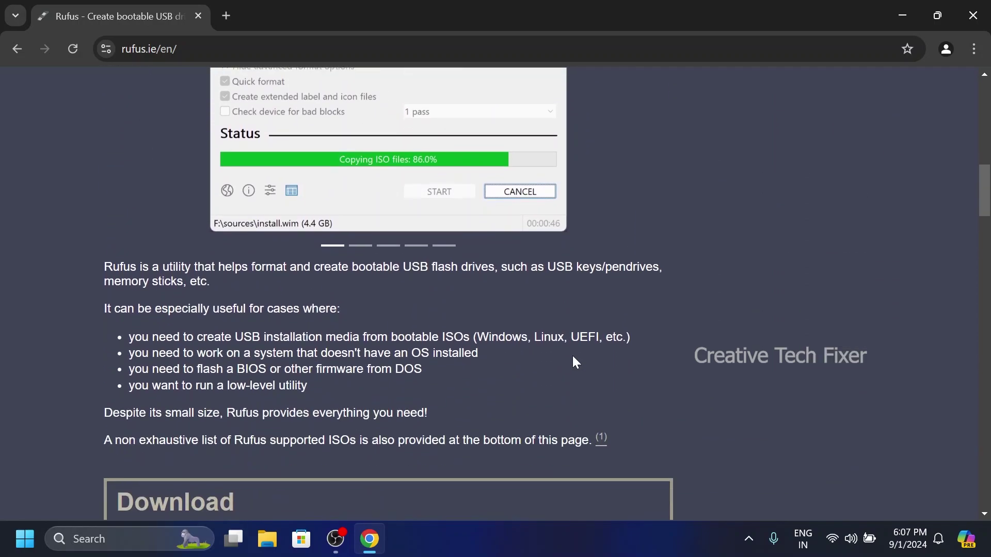
pyautogui.scroll(-1, 574, 361)
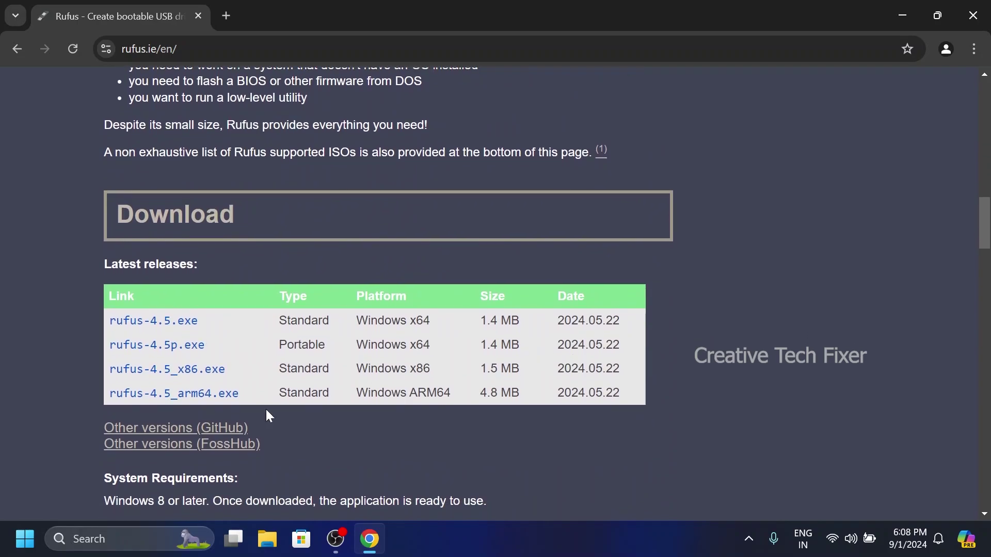
pyautogui.click(165, 325)
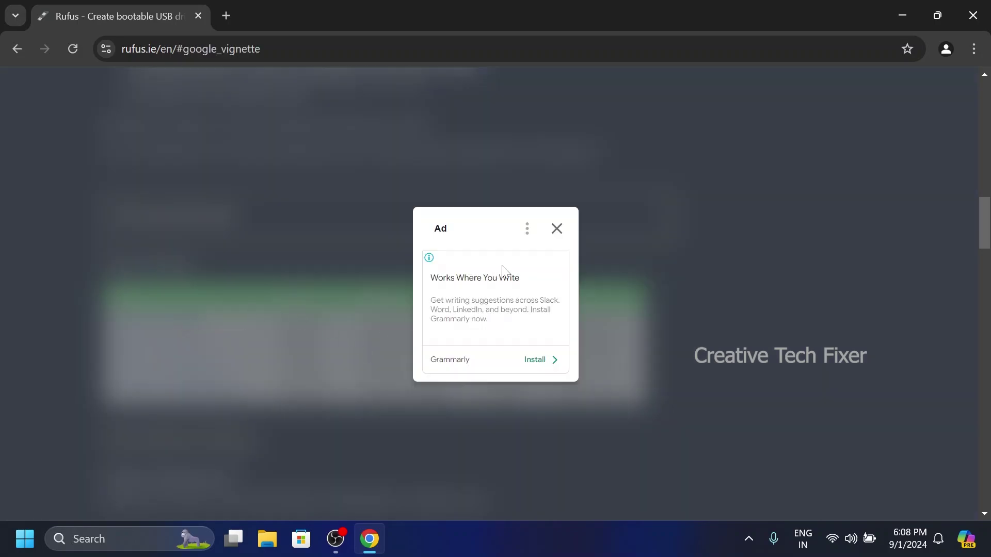
pyautogui.click(557, 229)
pyautogui.click(557, 229)
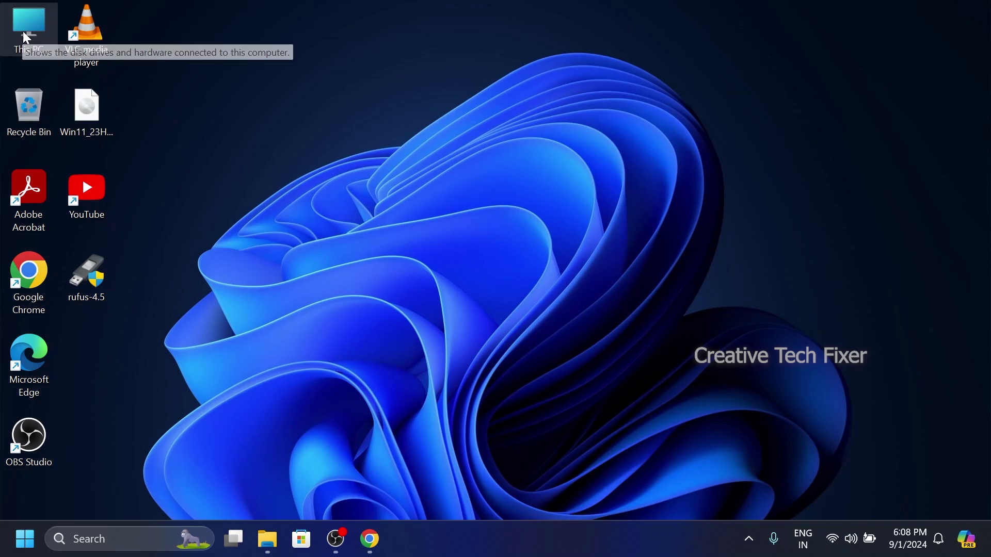
# Check This PC for the connected USB drive, and launch rufus-4.5 with online update checks declined.
pyautogui.doubleClick(24, 32)
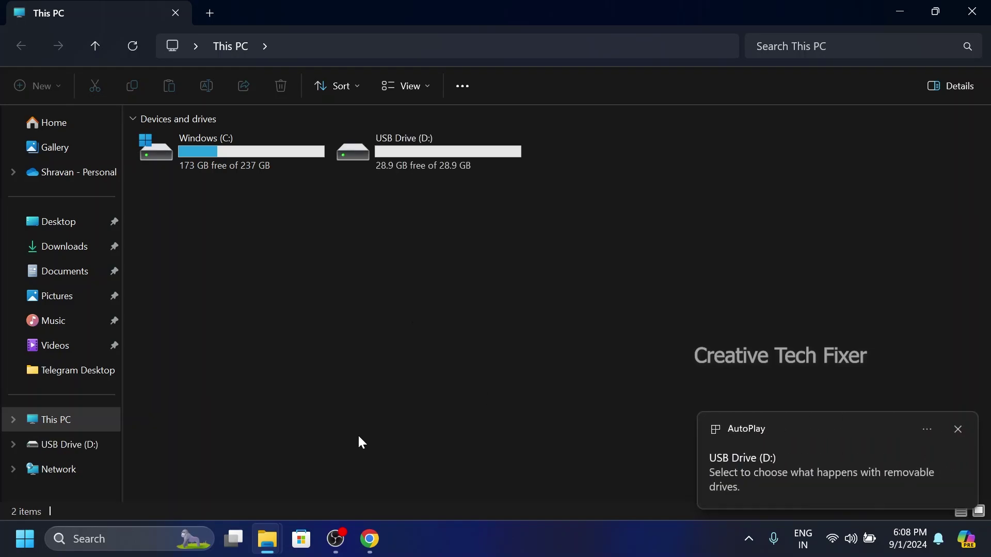
pyautogui.click(900, 12)
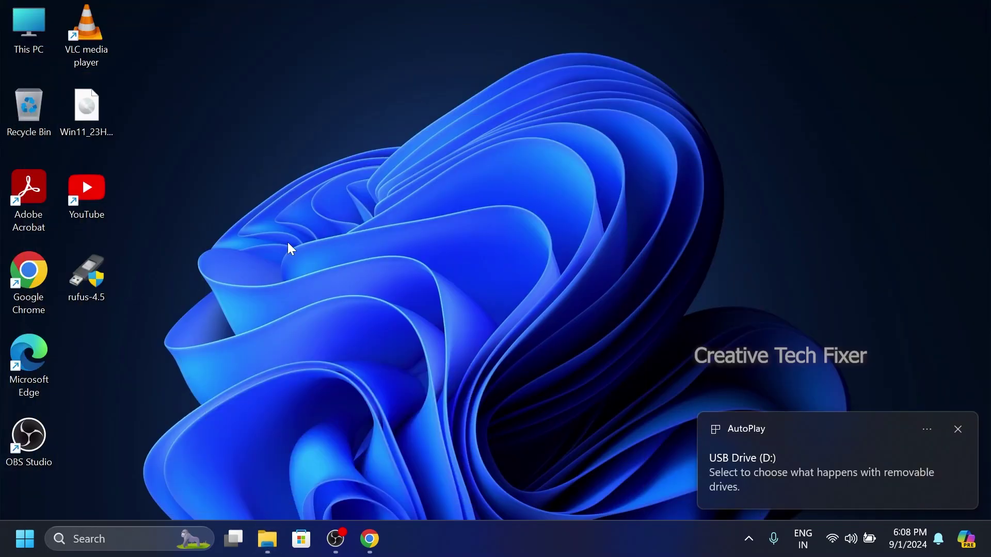
pyautogui.doubleClick(95, 284)
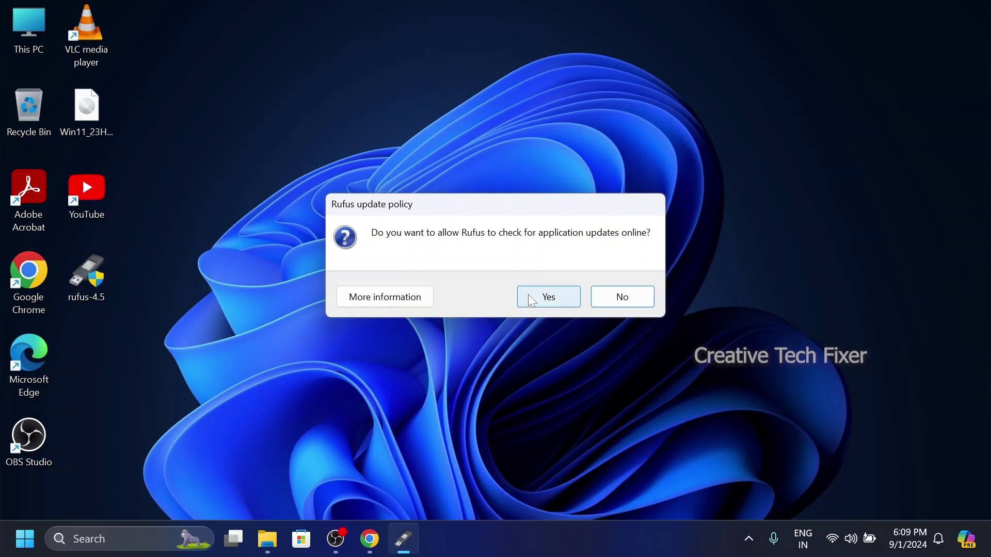
pyautogui.click(614, 298)
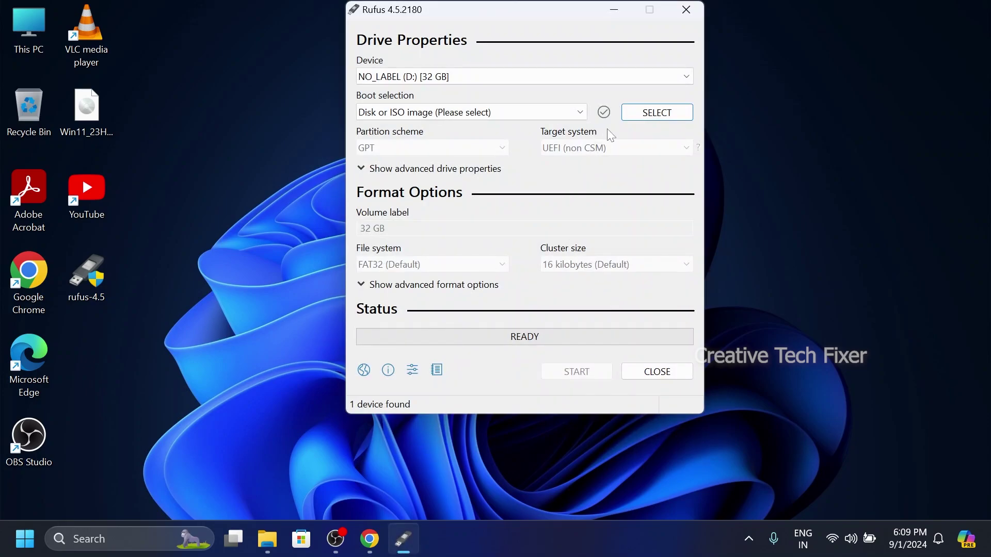
# Load the Win11_23H2_English_x64v2 disc image from the Desktop as the boot selection.
pyautogui.click(645, 113)
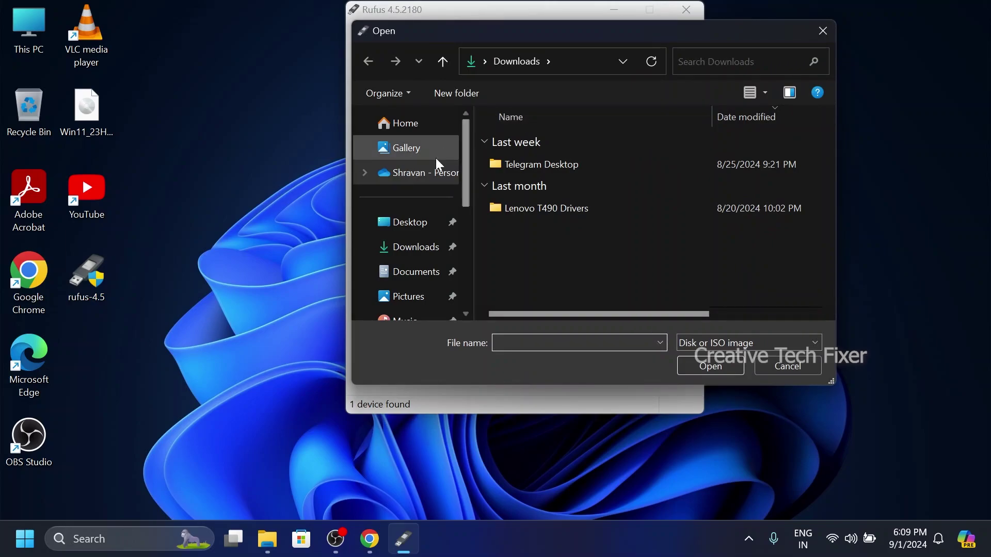
pyautogui.click(407, 223)
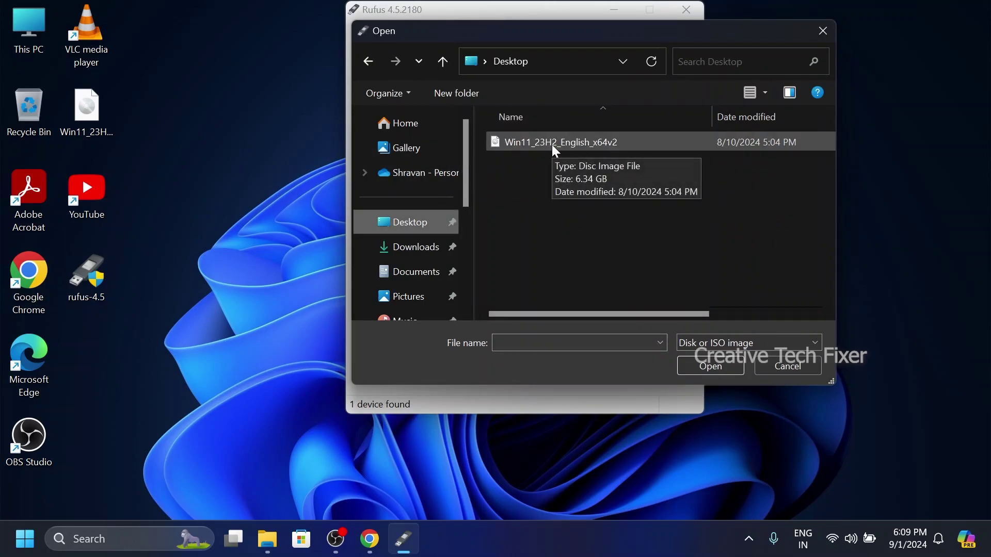
pyautogui.click(94, 115)
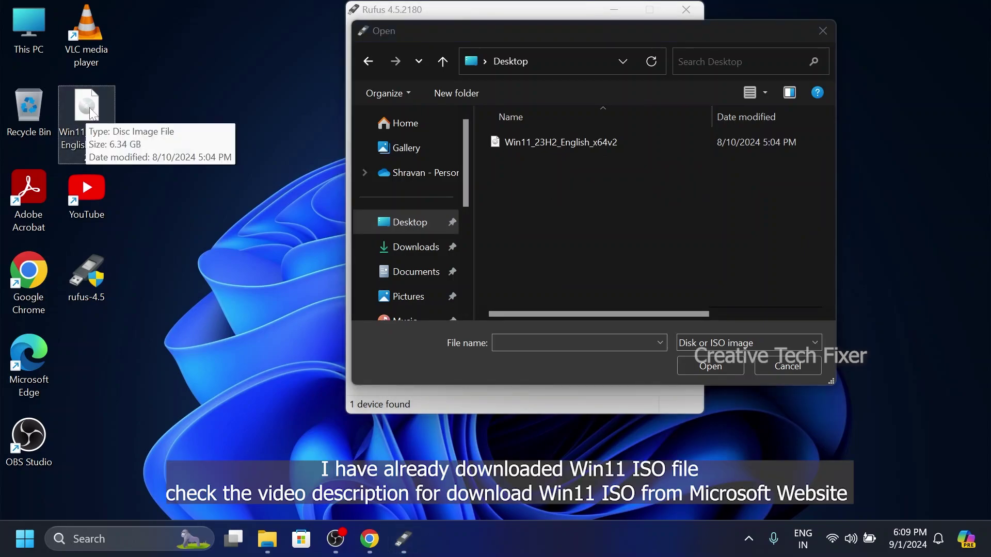
pyautogui.moveTo(93, 113); pyautogui.dragTo(157, 112)
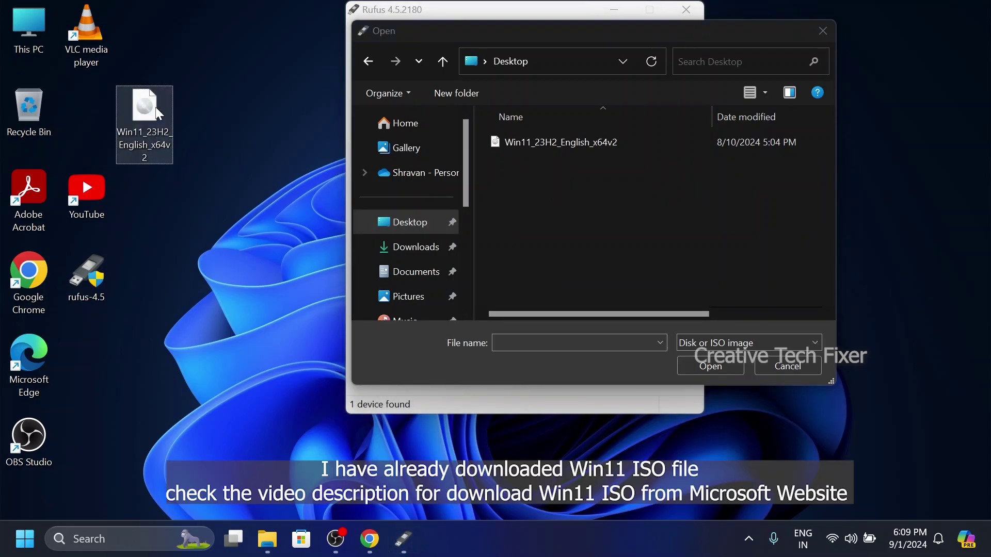
pyautogui.click(537, 142)
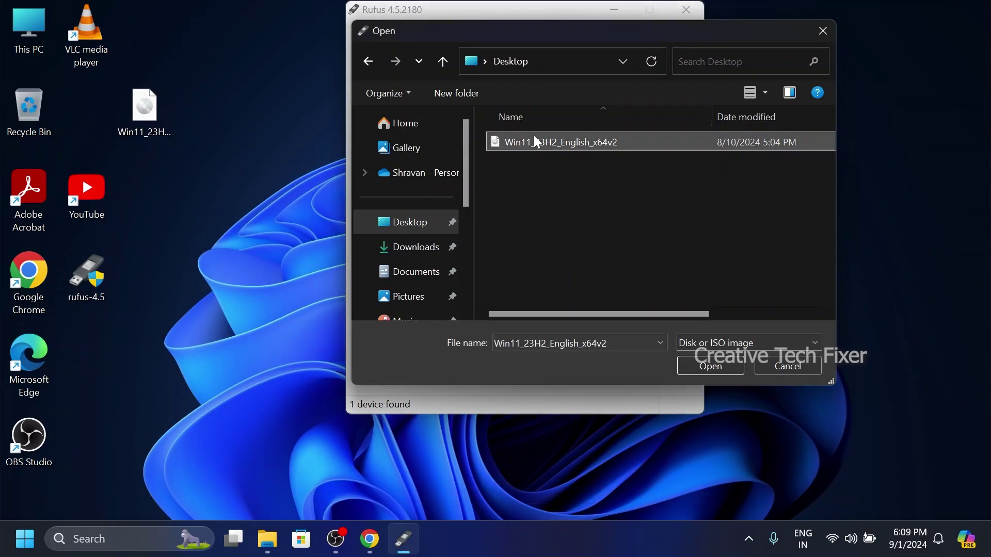
pyautogui.click(701, 361)
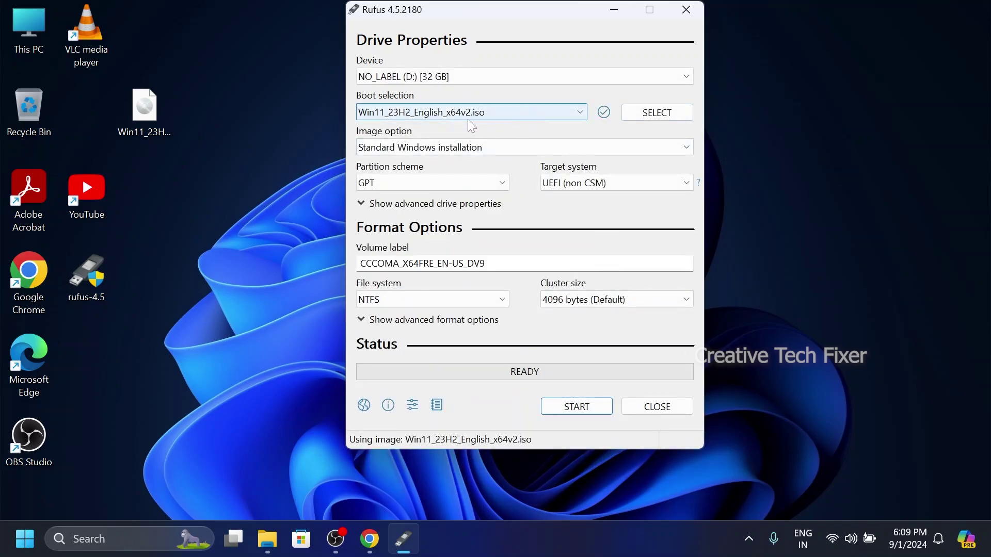
# Set the partition scheme to GPT, target system to UEFI (non CSM), image option to Standard Windows installation and file system to NTFS.
pyautogui.click(482, 183)
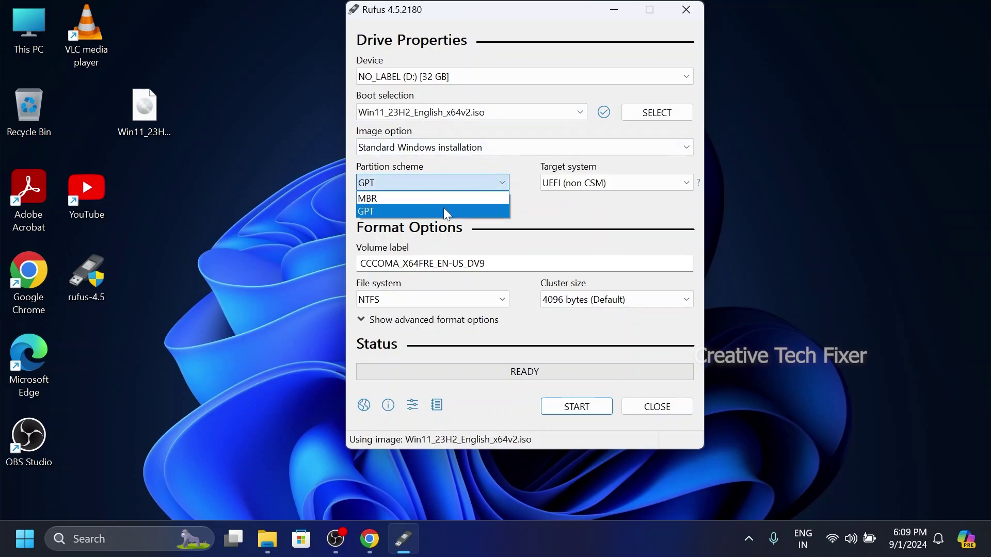
pyautogui.click(447, 213)
pyautogui.click(549, 194)
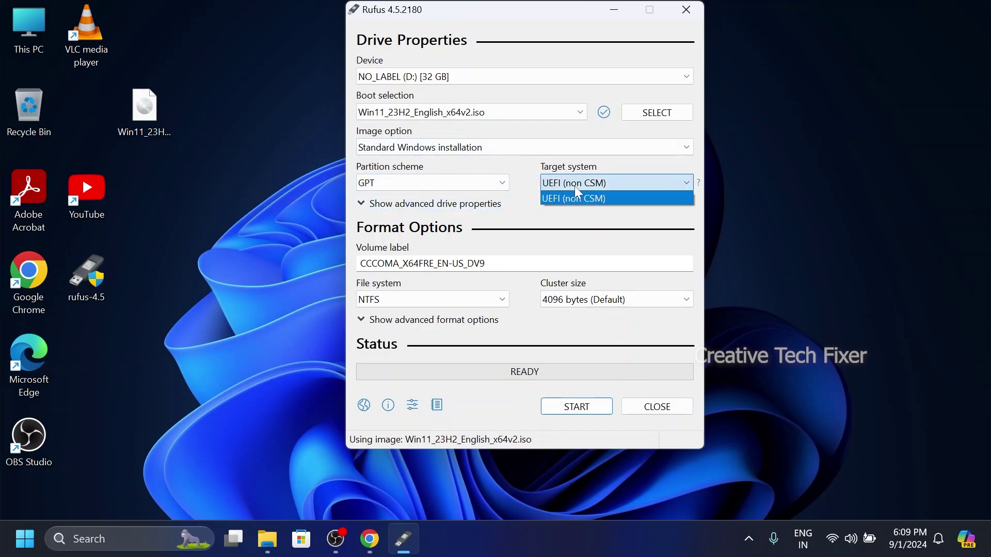
pyautogui.click(579, 199)
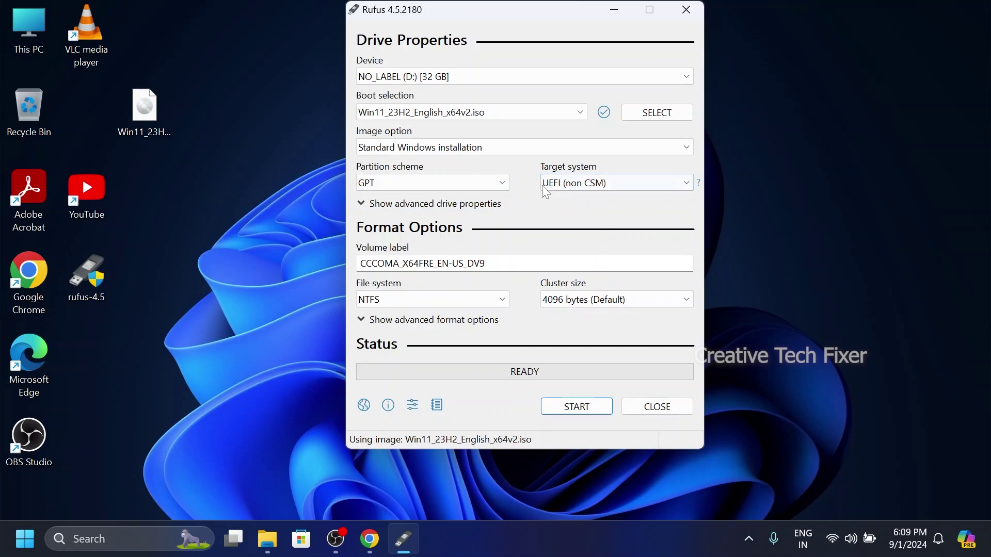
pyautogui.click(551, 149)
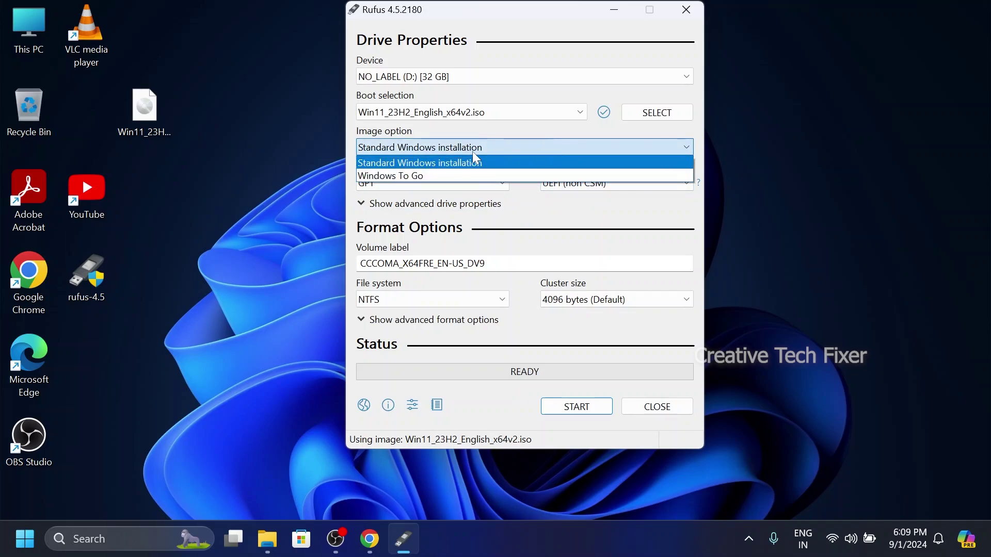
pyautogui.click(469, 168)
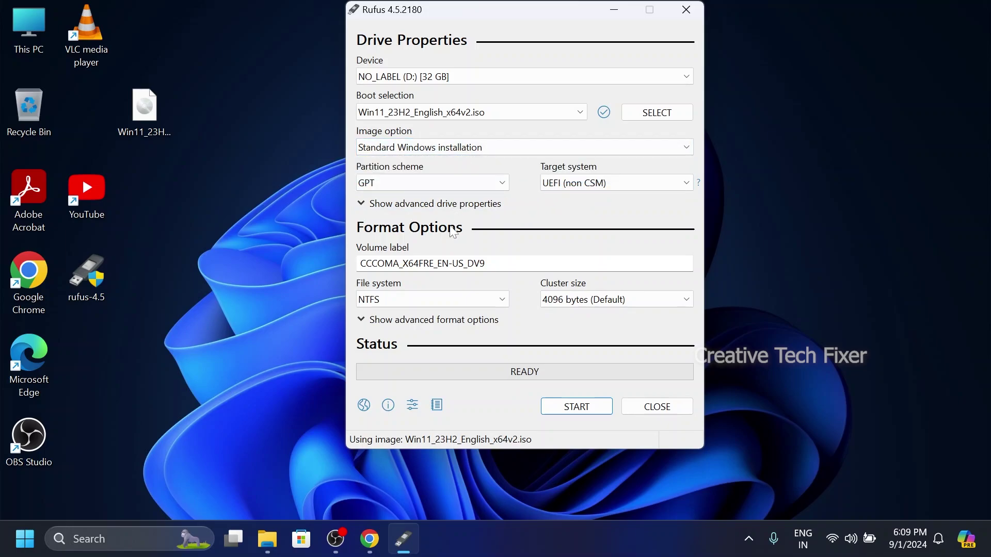
pyautogui.click(469, 300)
pyautogui.click(469, 313)
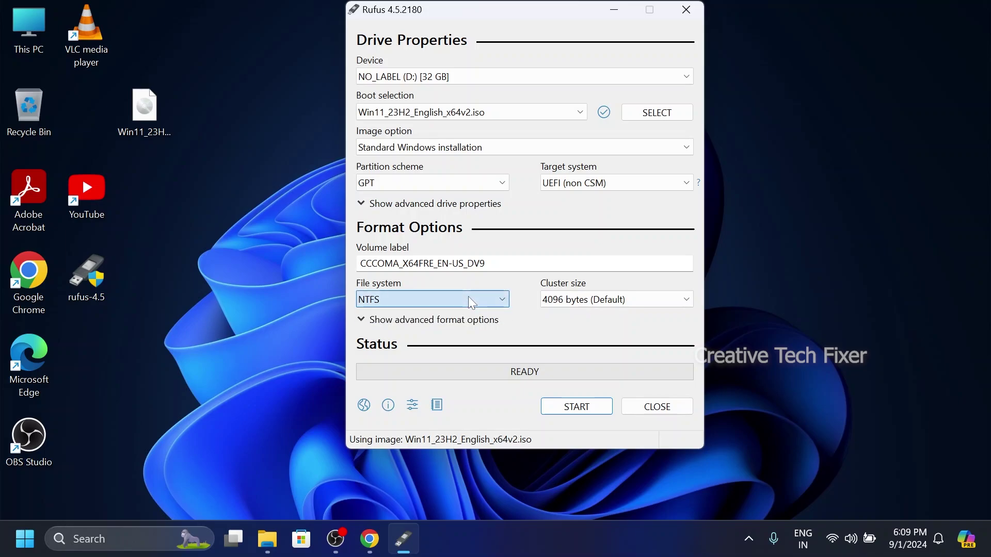
# Start writing the USB drive with data collection and BitLocker automatic device encryption disabled, and accept erasing all data on it.
pyautogui.click(562, 408)
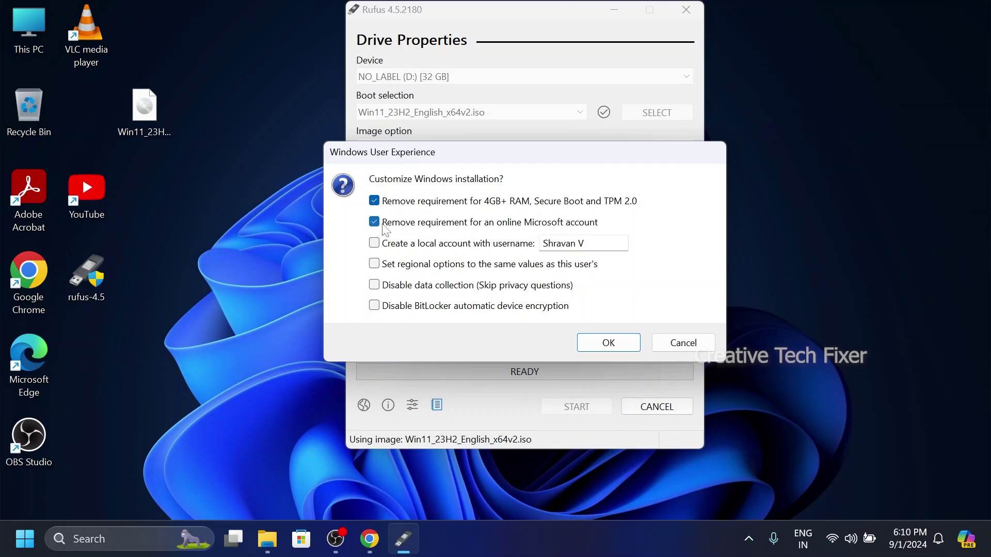
pyautogui.click(374, 285)
pyautogui.click(375, 306)
pyautogui.click(591, 342)
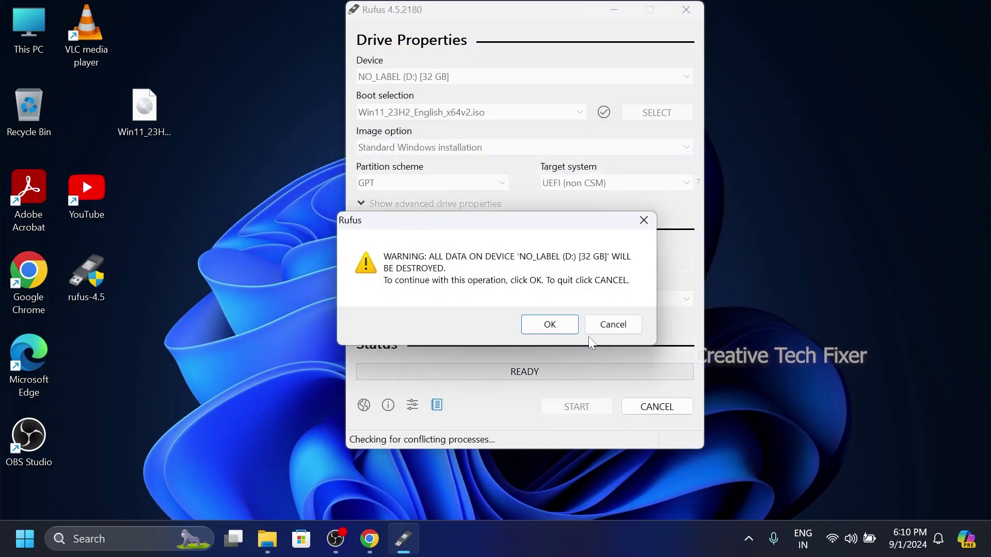
pyautogui.click(561, 327)
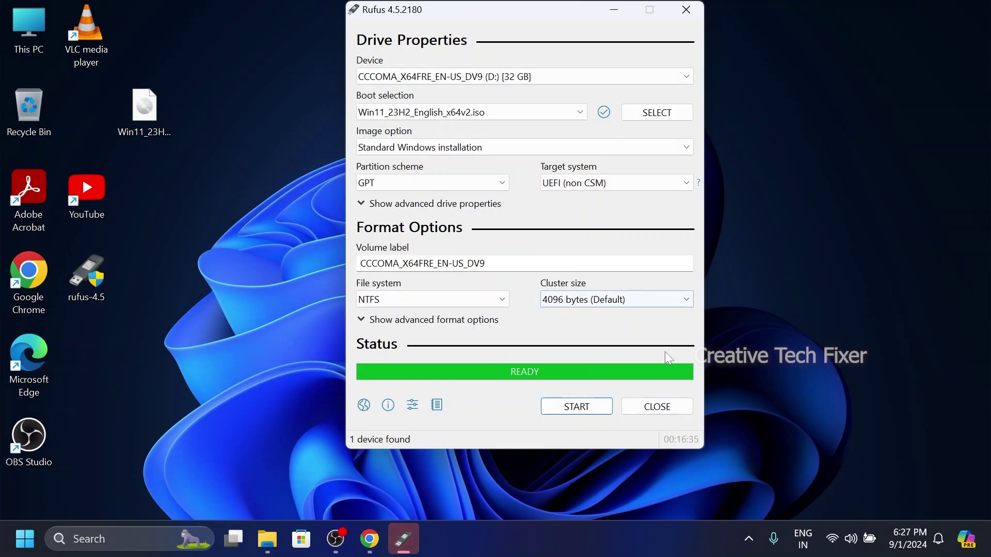
# Close Rufus and safely eject the x740w USB drive.
pyautogui.click(645, 407)
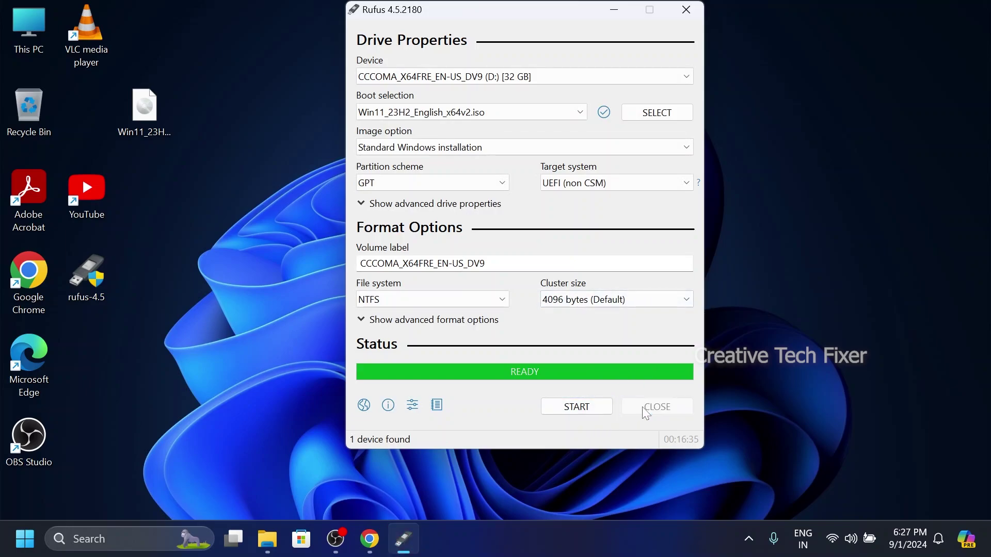
pyautogui.click(754, 538)
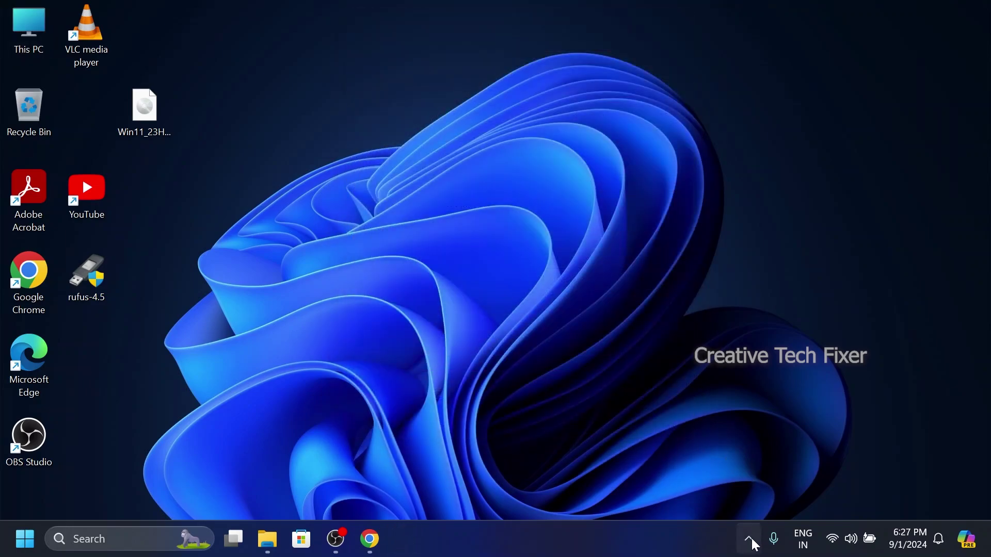
pyautogui.click(687, 498)
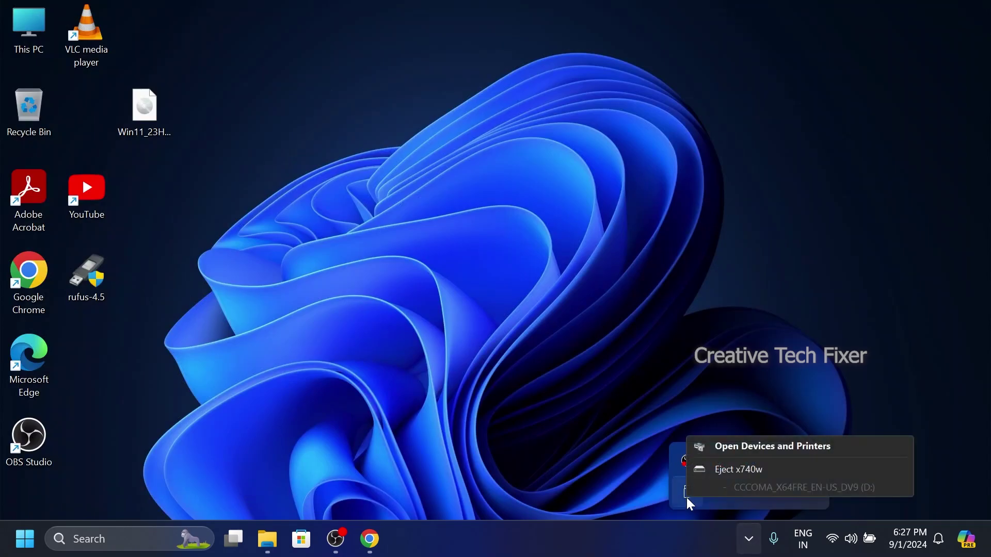
pyautogui.click(734, 470)
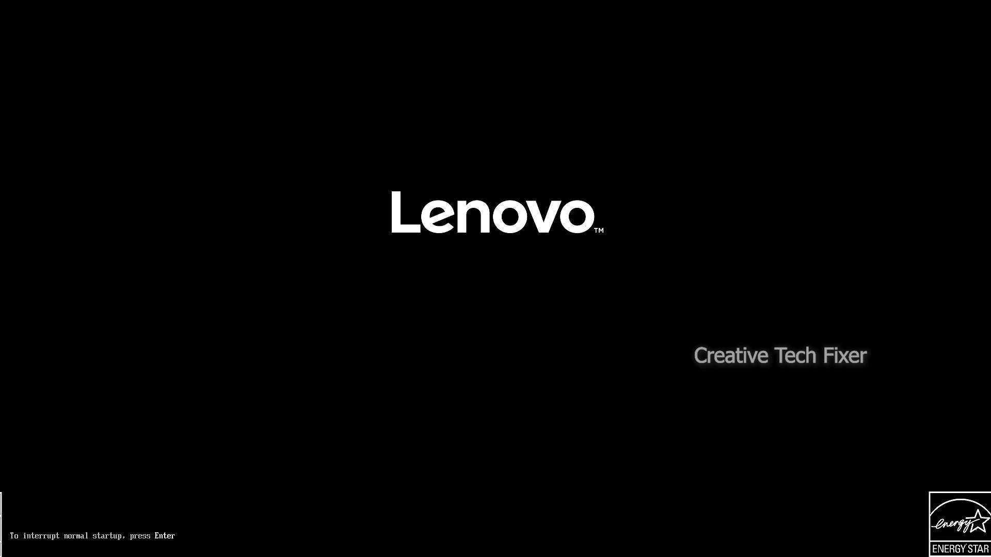
# Interrupt the normal Lenovo startup and enter the BIOS Setup Utility.
pyautogui.press('Return')
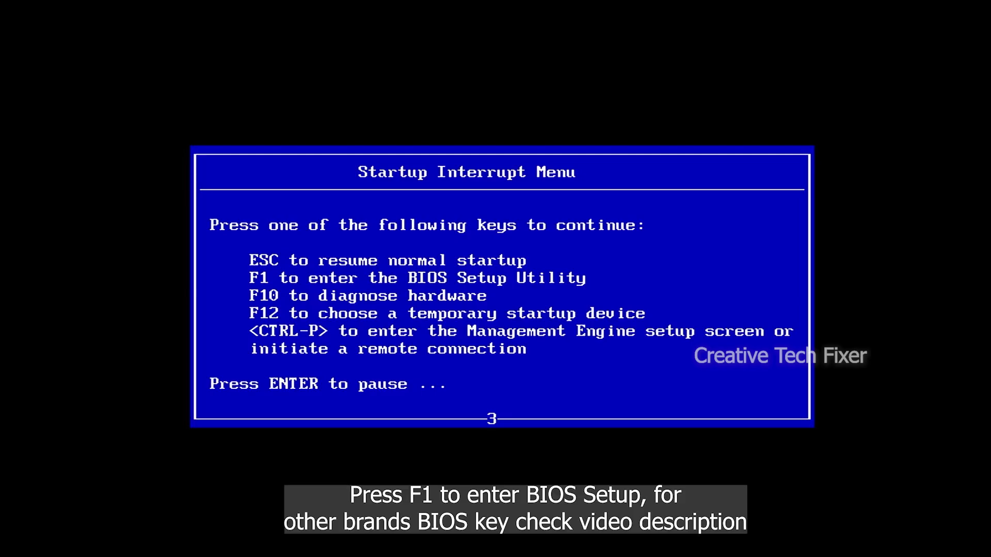
pyautogui.press('F1')
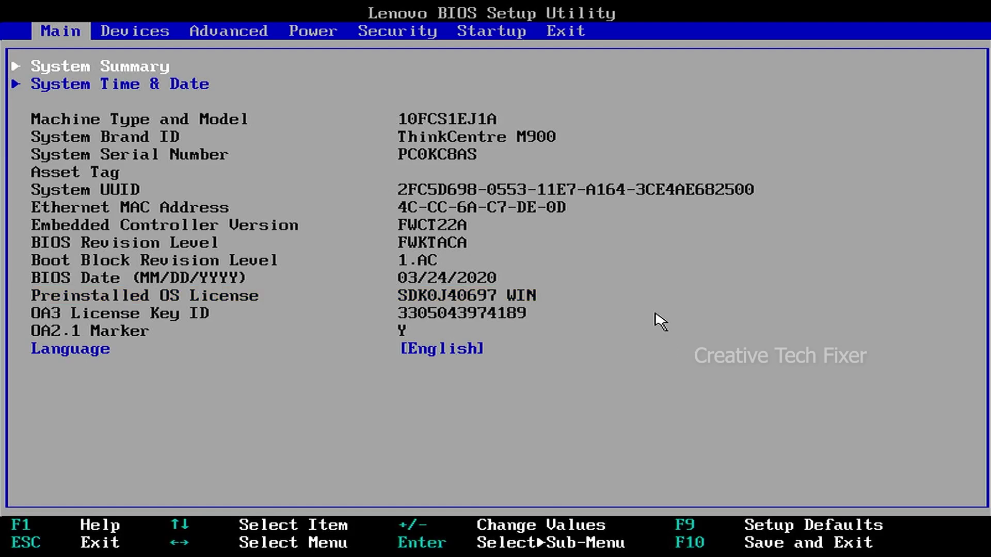
# Disable Secure Boot in the BIOS security settings.
pyautogui.press('Right')
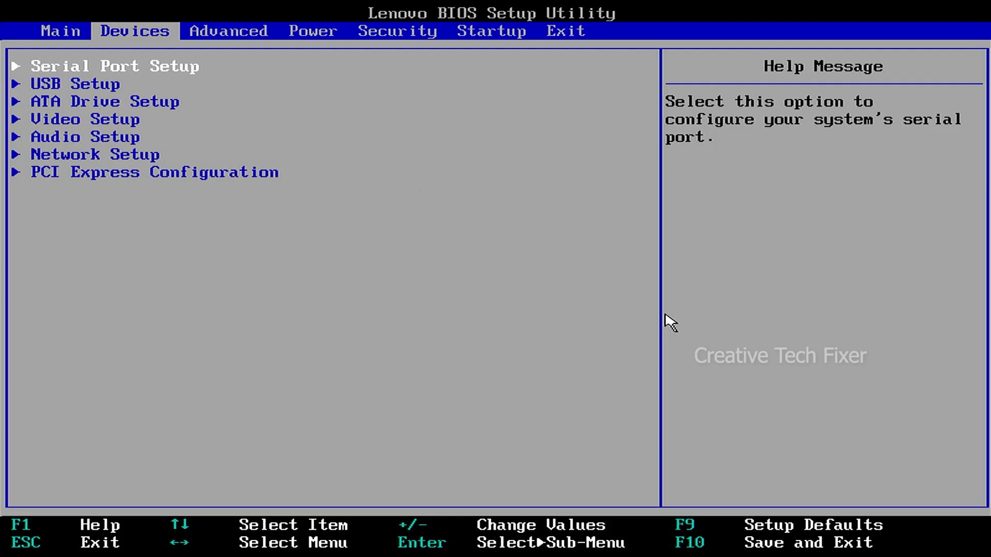
pyautogui.press('Right')
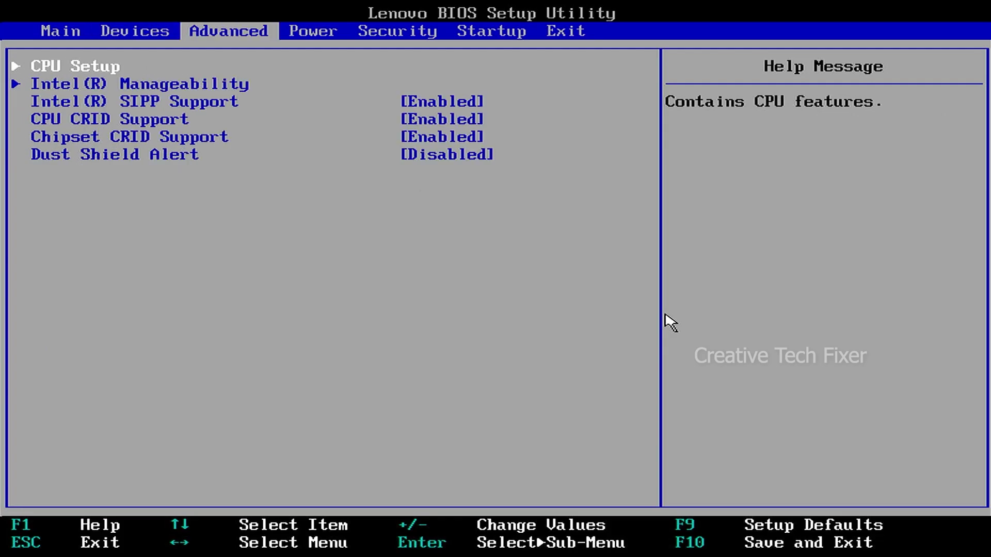
pyautogui.press('Right')
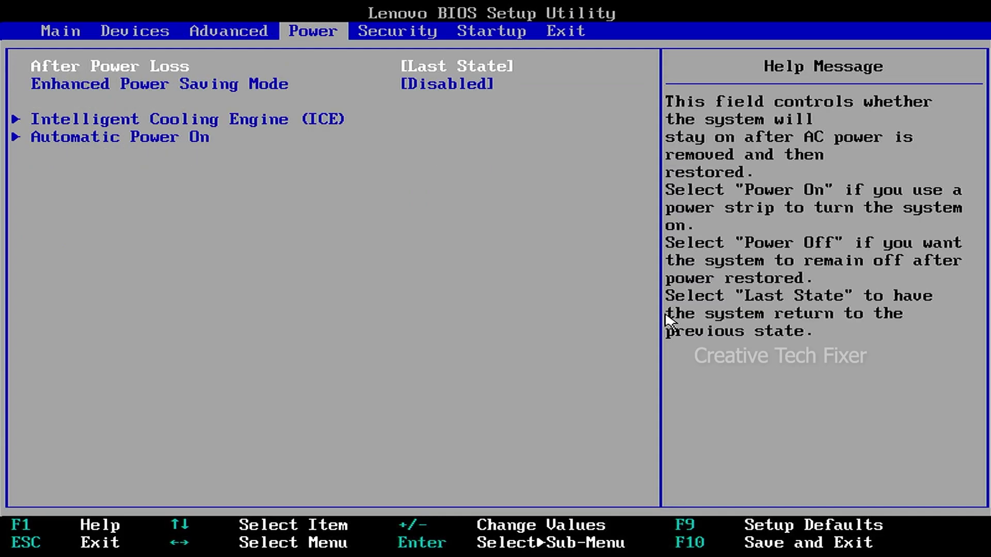
pyautogui.press('Right')
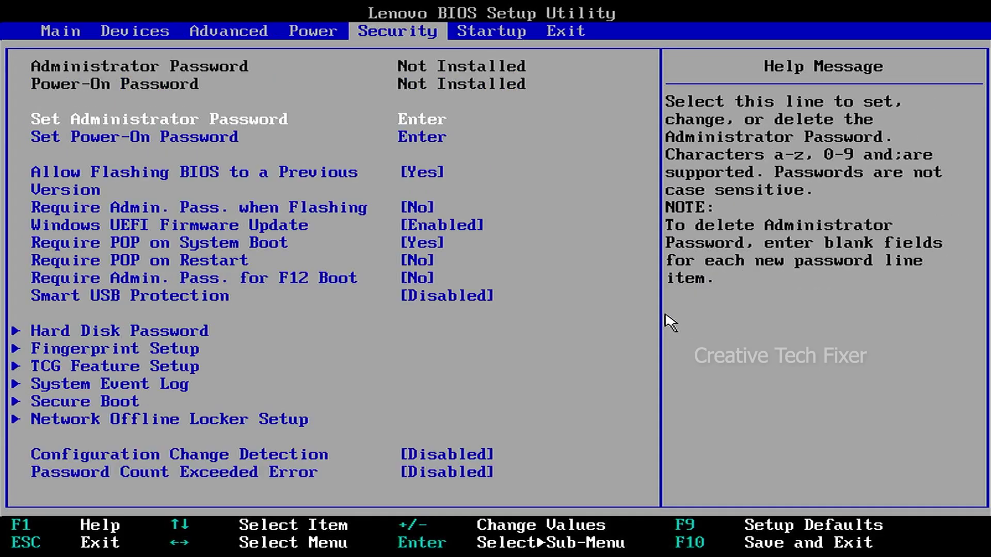
pyautogui.press('Down')
pyautogui.press('Down')
pyautogui.press('Down')
pyautogui.press('Down')
pyautogui.press('Down')
pyautogui.press('Down')
pyautogui.press('Down')
pyautogui.press('Down')
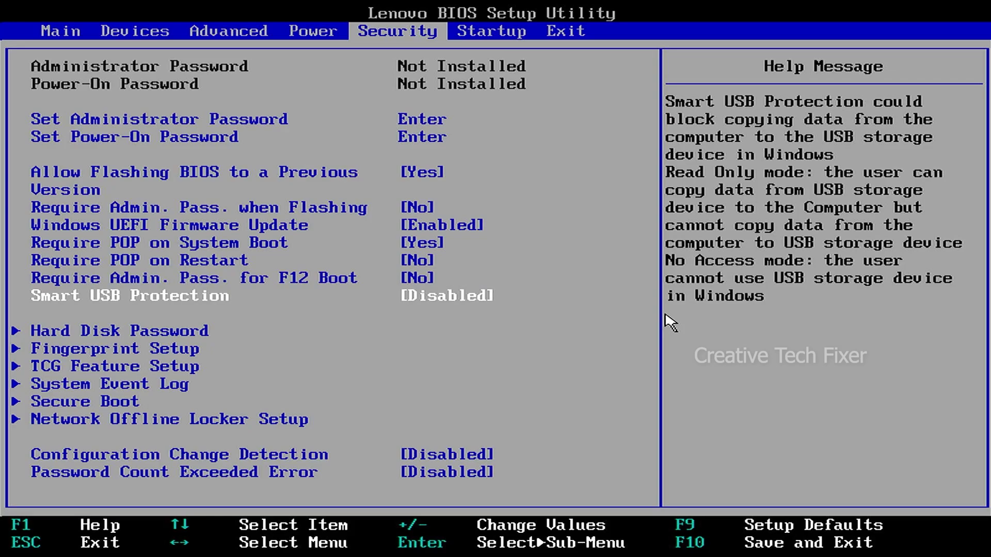
pyautogui.press('Down')
pyautogui.press('Down')
pyautogui.press('Down')
pyautogui.press('Down')
pyautogui.press('Down')
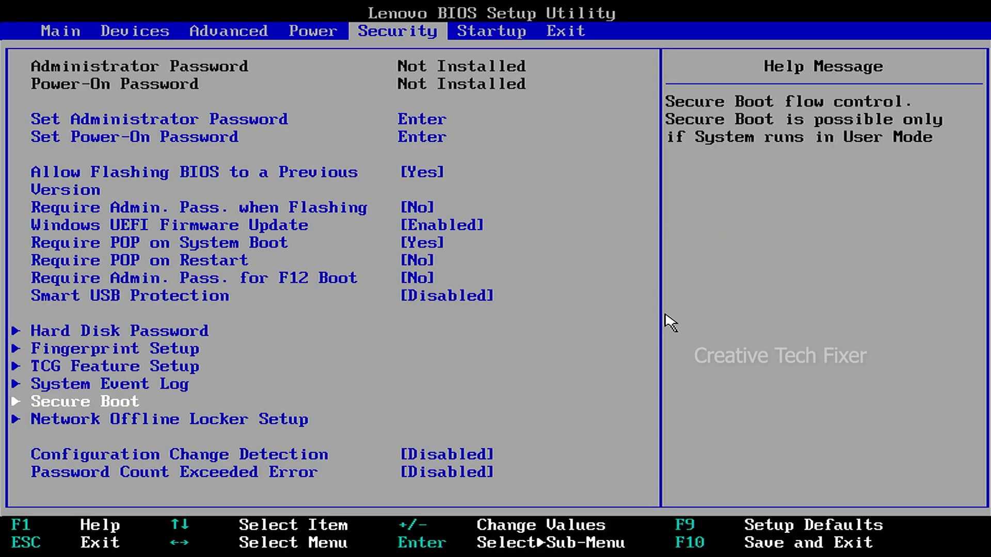
pyautogui.press('Return')
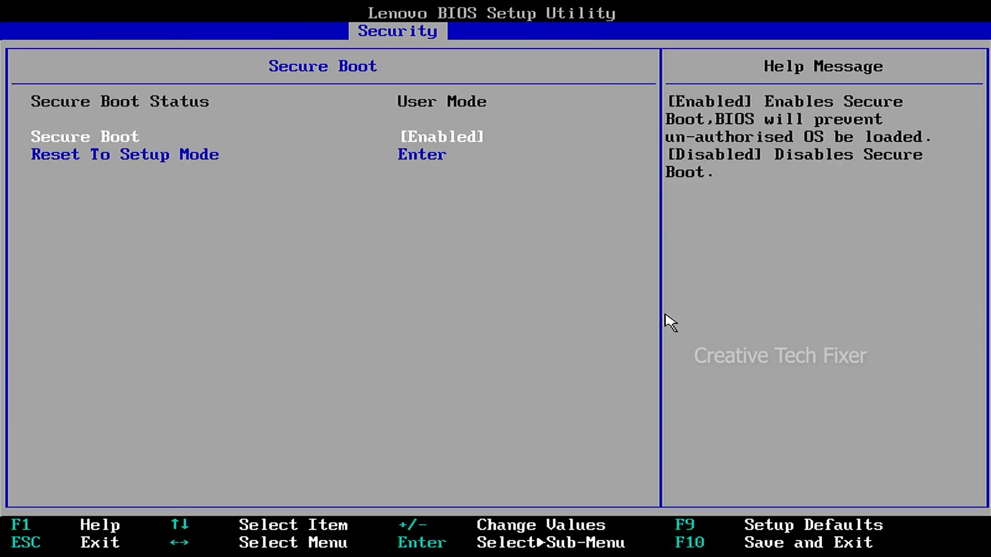
pyautogui.press('Return')
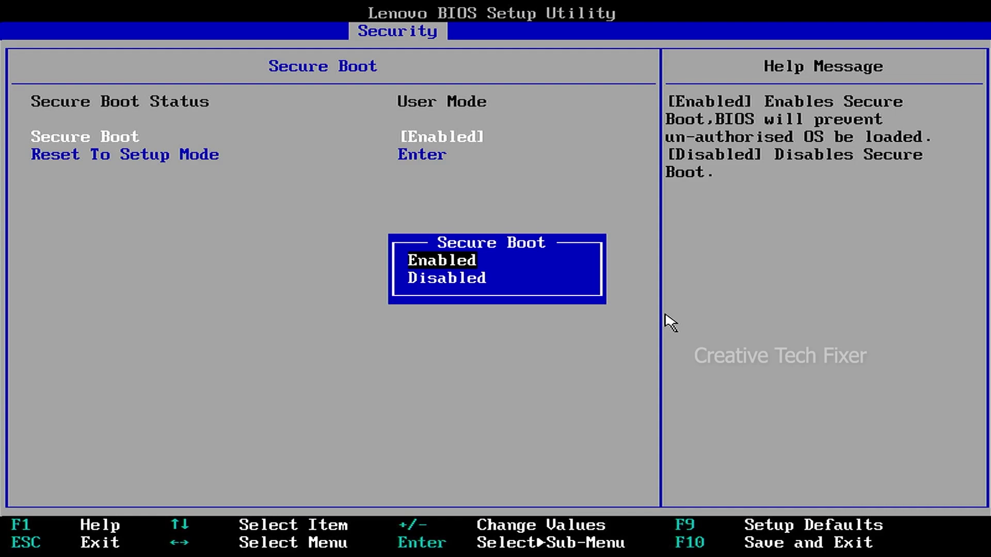
pyautogui.press('Down')
pyautogui.press('Return')
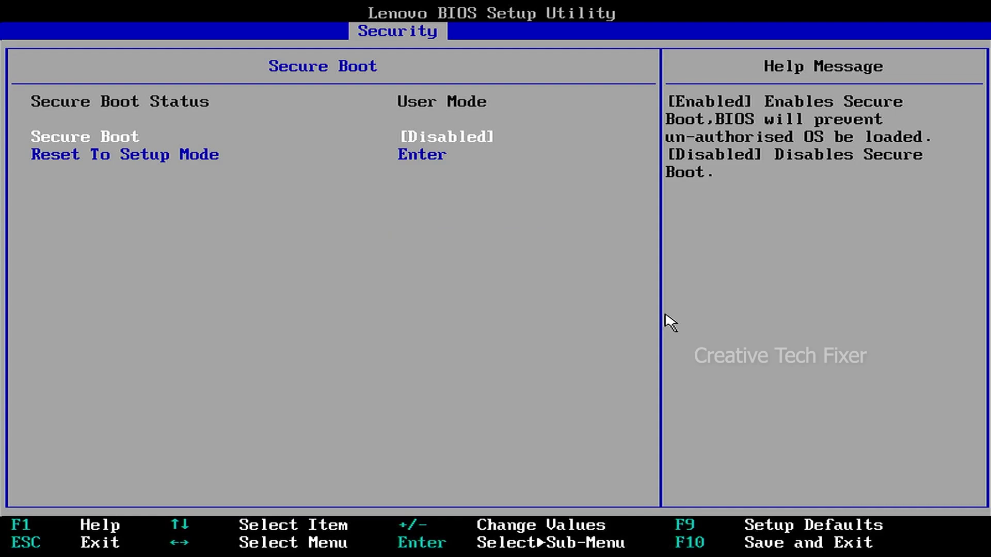
pyautogui.press('Escape')
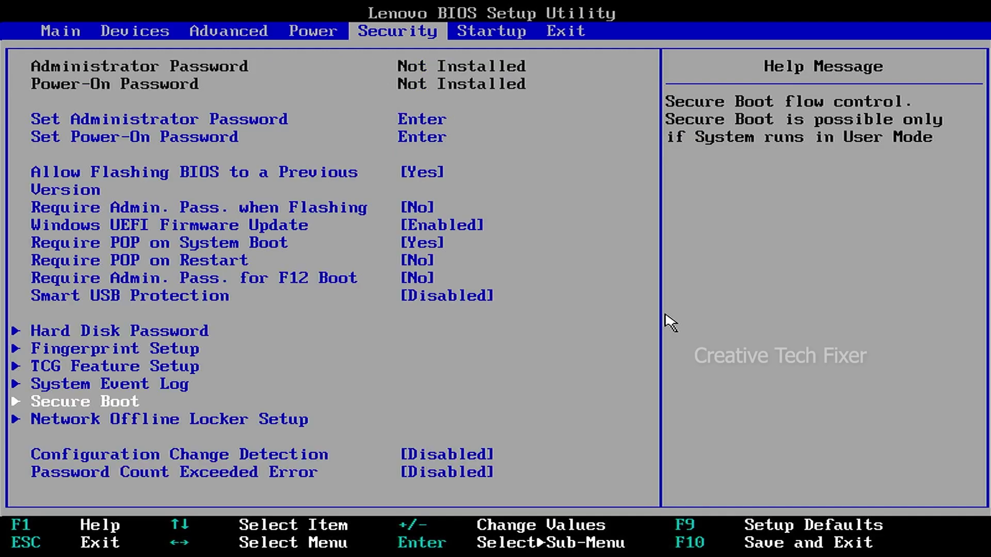
# Save the BIOS configuration with a reset and boot the computer from the USB FDD device, USB Partition 2.
pyautogui.press('Right')
pyautogui.press('Right')
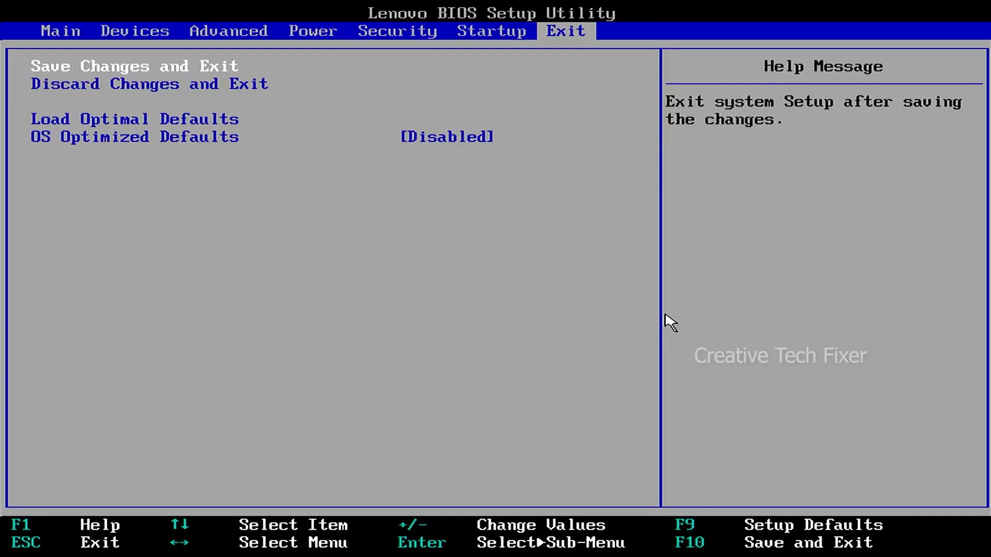
pyautogui.press('Return')
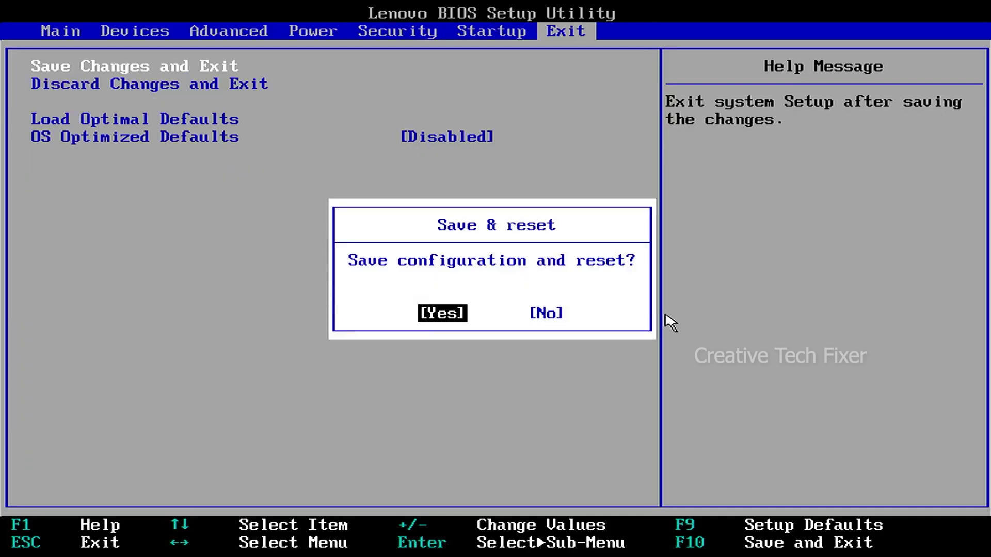
pyautogui.press('Return')
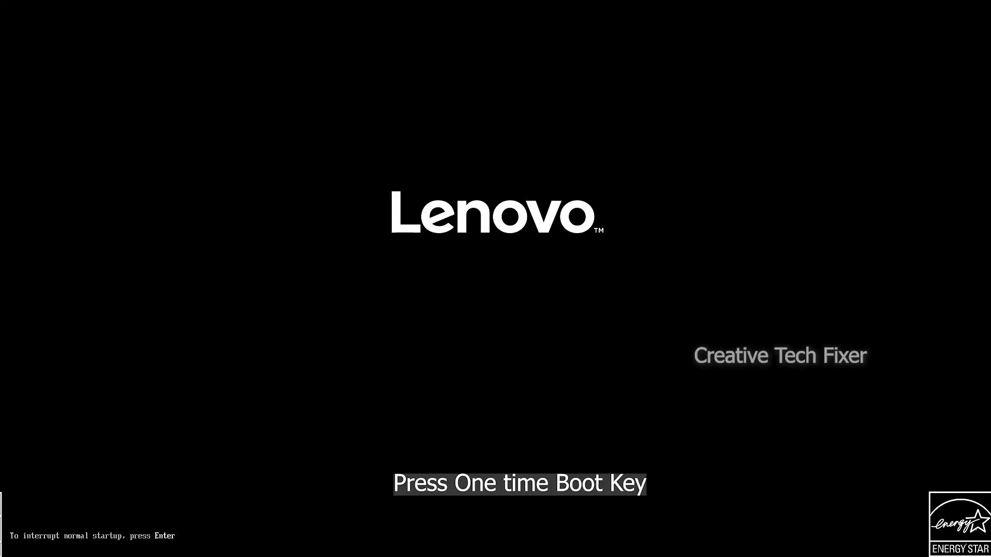
pyautogui.press('F12')
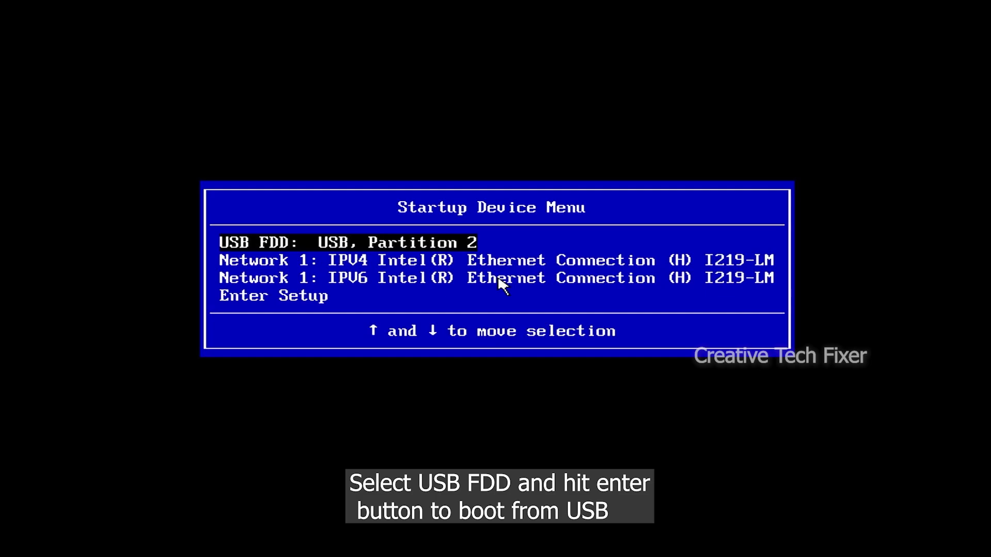
pyautogui.press('Return')
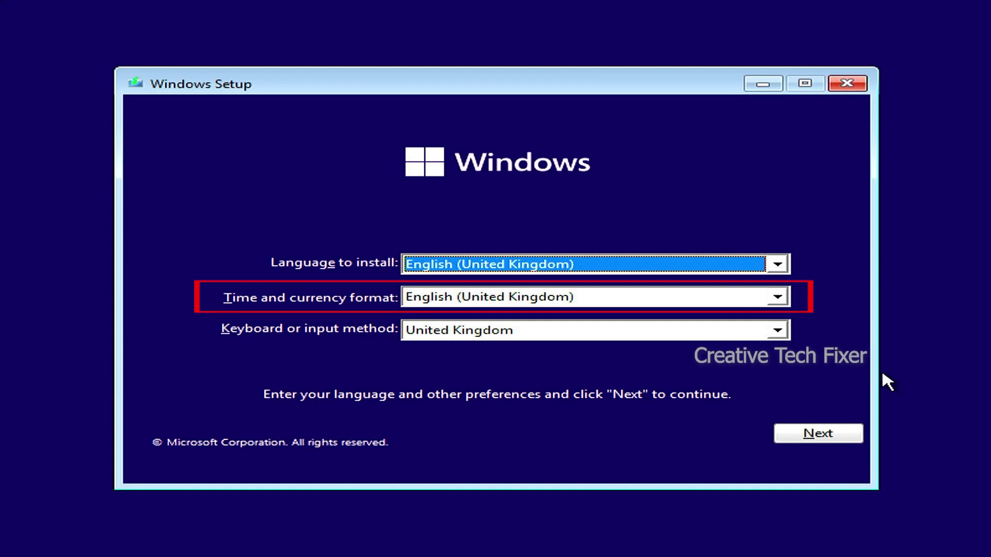
# Set the time and currency format to English (India) in Windows Setup and continue.
pyautogui.click(712, 296)
pyautogui.scroll(12, 719, 310)
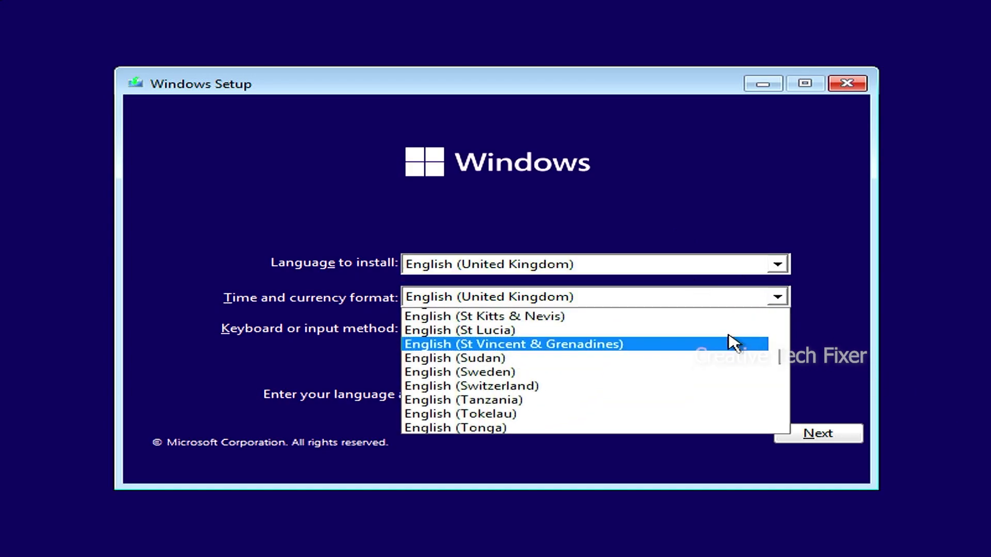
pyautogui.scroll(7, 730, 336)
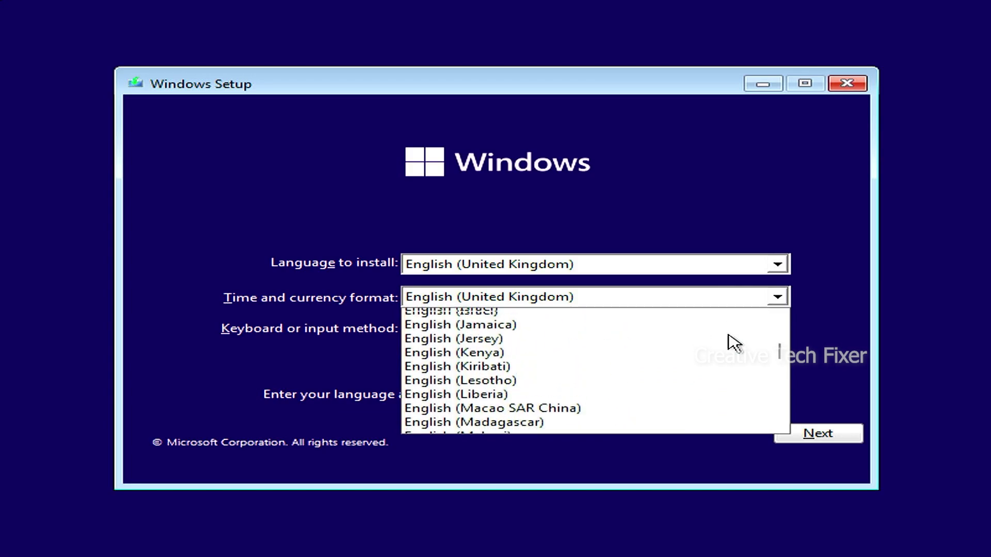
pyautogui.scroll(1, 735, 343)
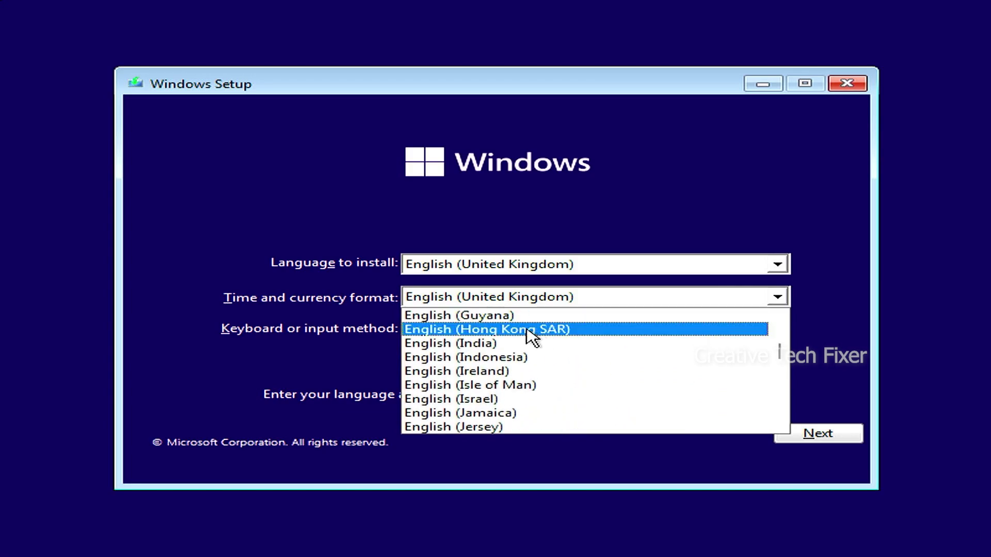
pyautogui.click(470, 345)
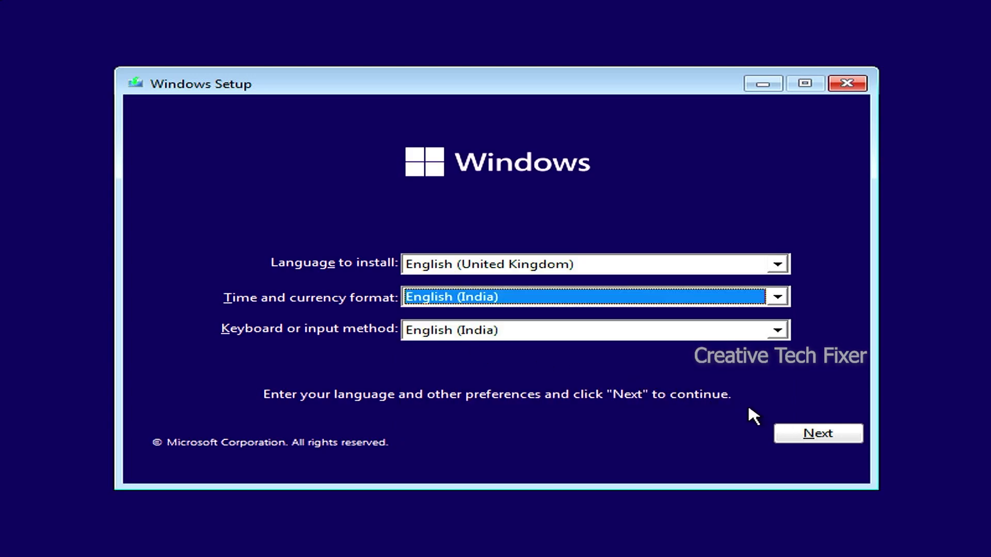
pyautogui.click(829, 443)
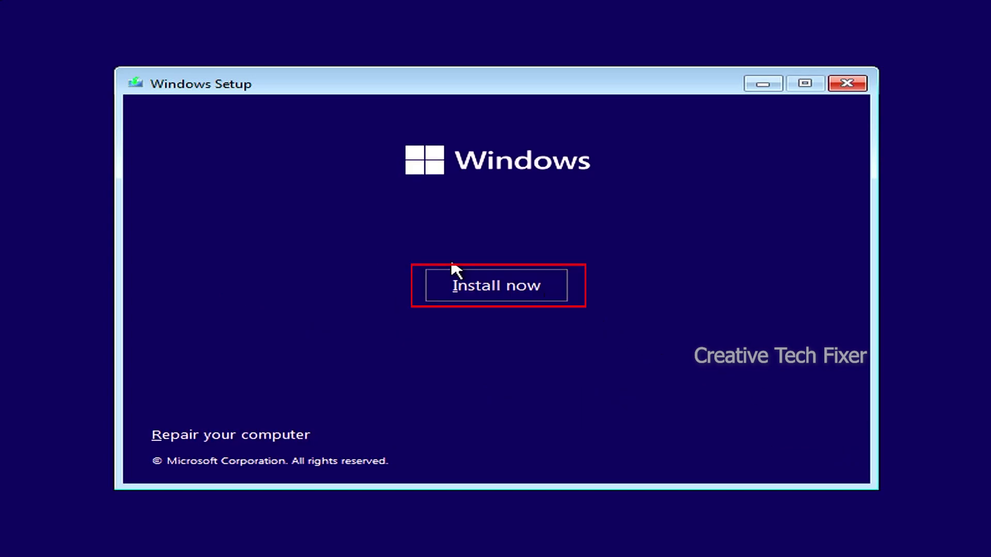
# Start the Windows installation, accepting the licence terms and choosing the Customised: Install Windows only (advanced) type.
pyautogui.click(469, 285)
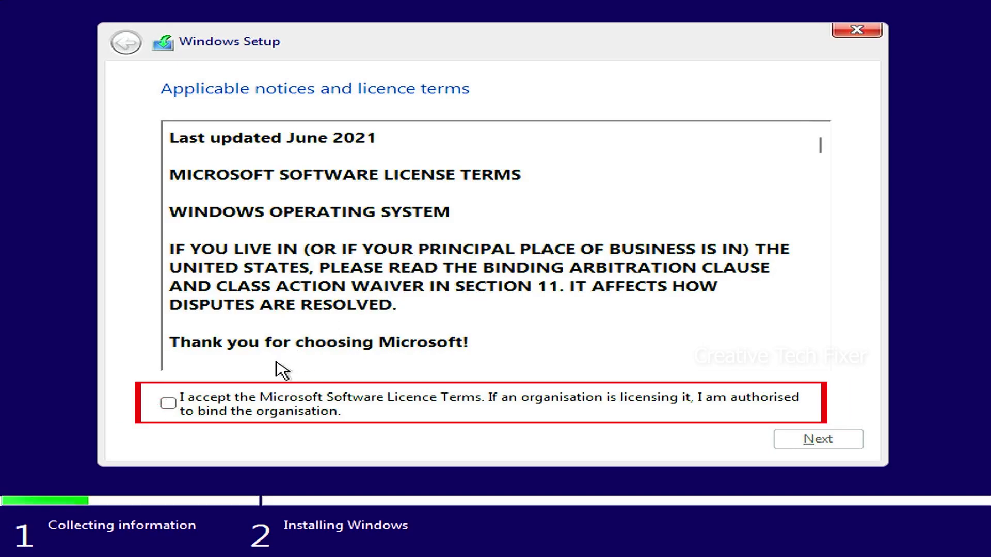
pyautogui.click(177, 401)
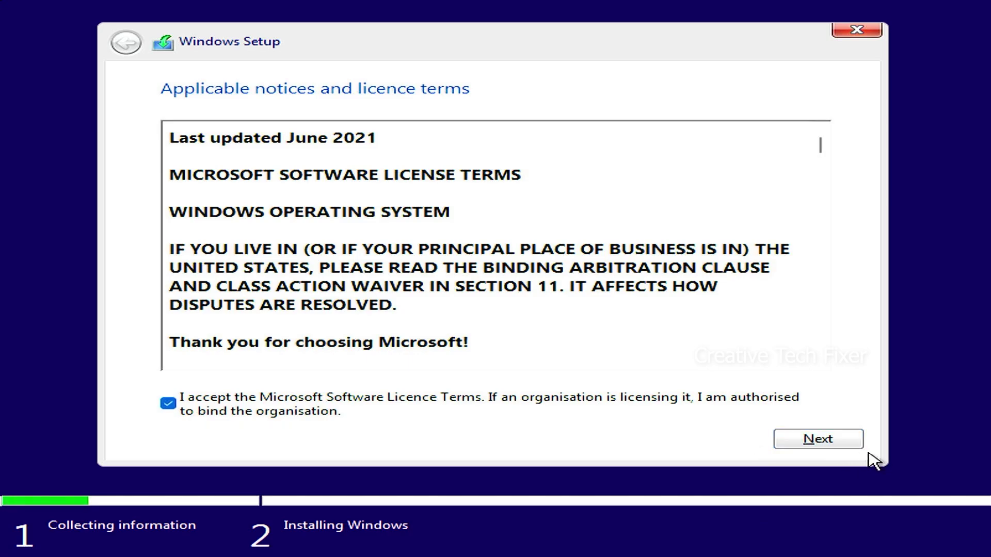
pyautogui.click(850, 442)
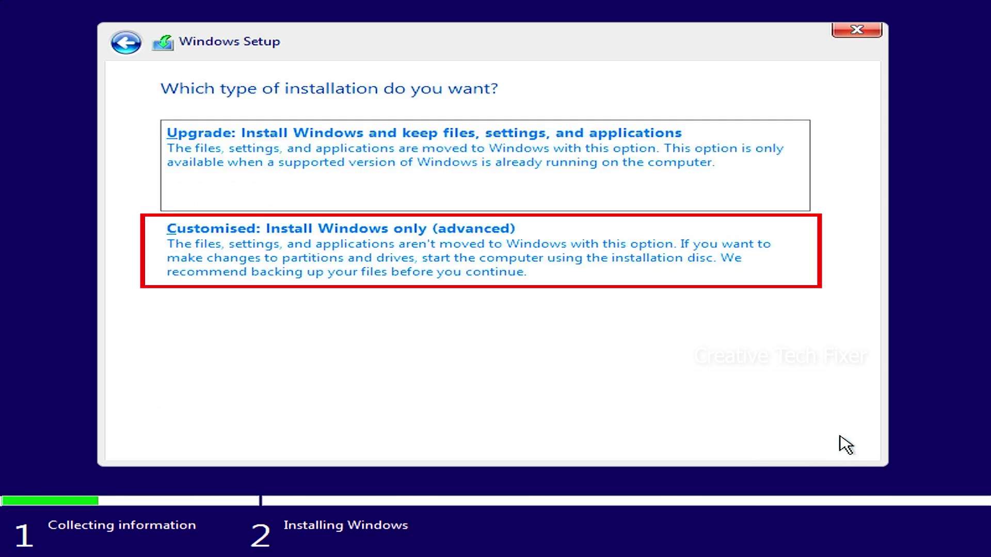
pyautogui.click(382, 245)
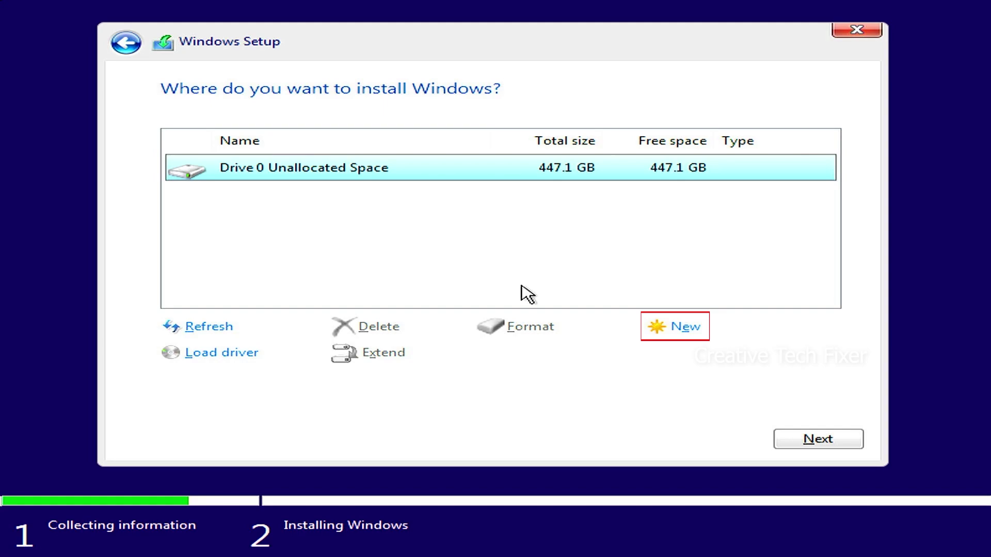
# Create a 153600 MB partition in Drive 0's unallocated space, allowing additional system partitions, and install Windows on the new primary partition.
pyautogui.click(684, 328)
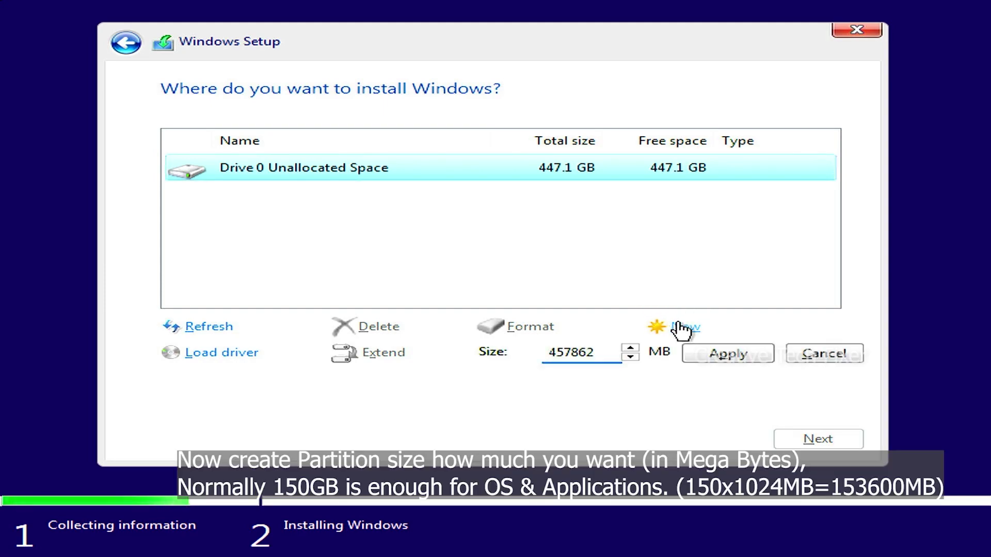
pyautogui.press('End')
pyautogui.press('BackSpace')
pyautogui.press('BackSpace')
pyautogui.press('BackSpace')
pyautogui.press('BackSpace')
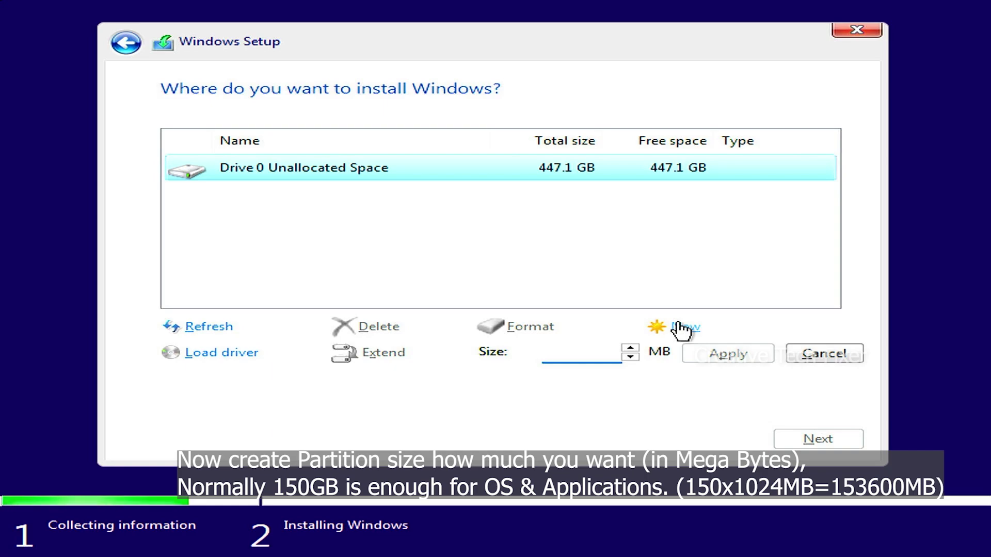
pyautogui.write('153600')
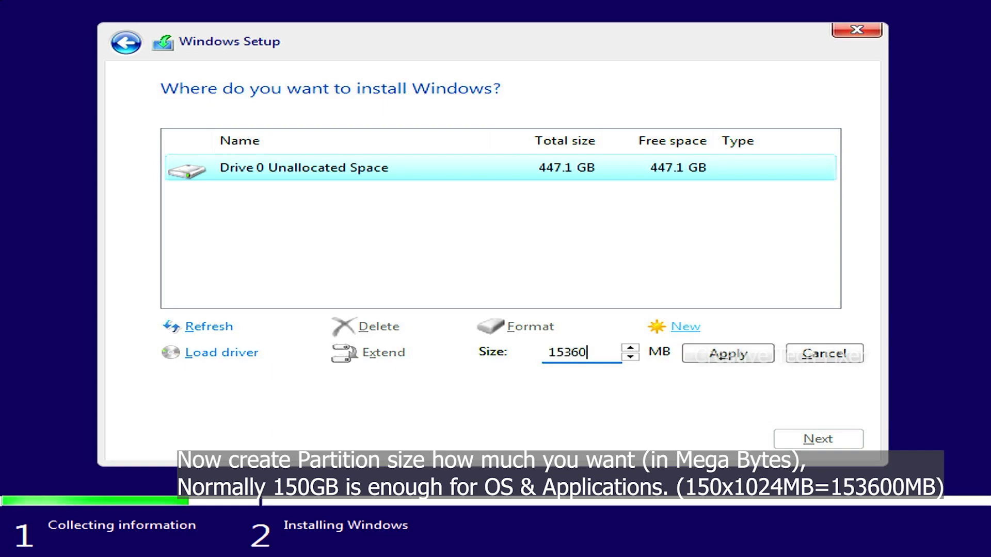
pyautogui.click(723, 354)
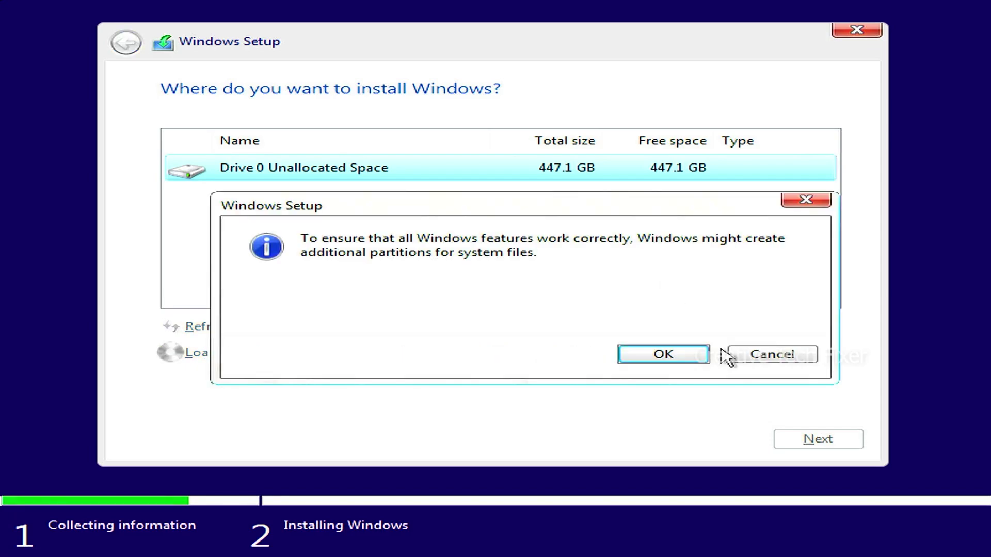
pyautogui.click(681, 352)
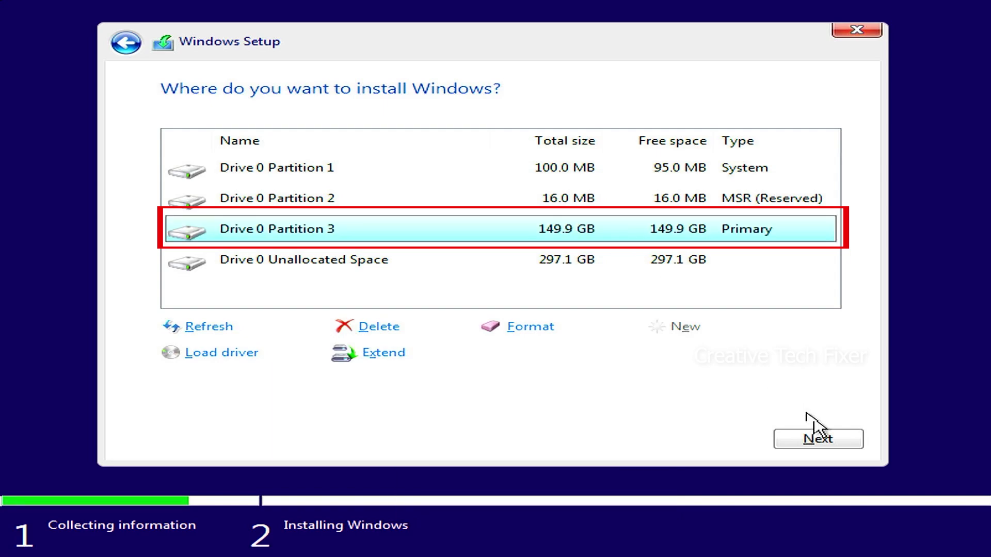
pyautogui.click(828, 438)
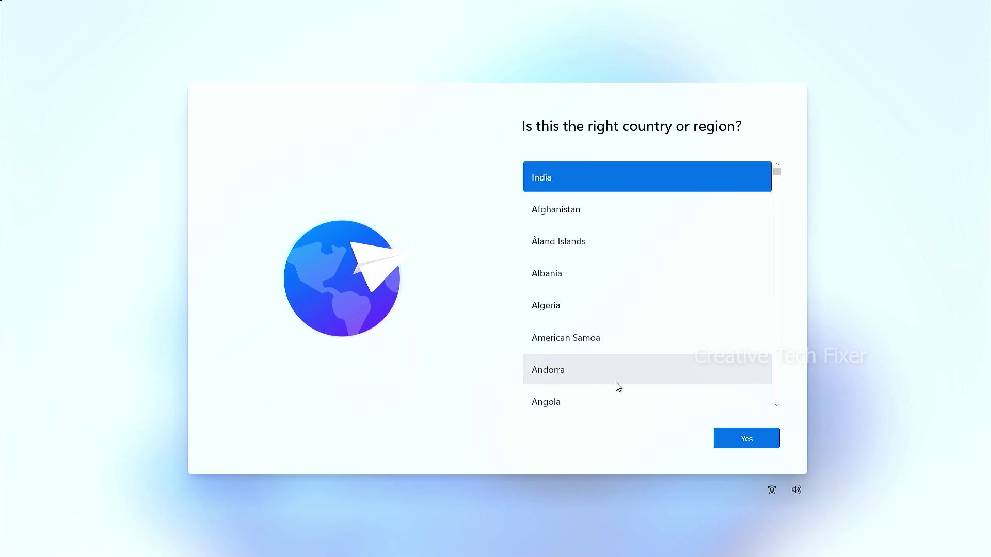
# Confirm India as the region and choose the English (India) keyboard layout, skipping a second layout.
pyautogui.click(748, 447)
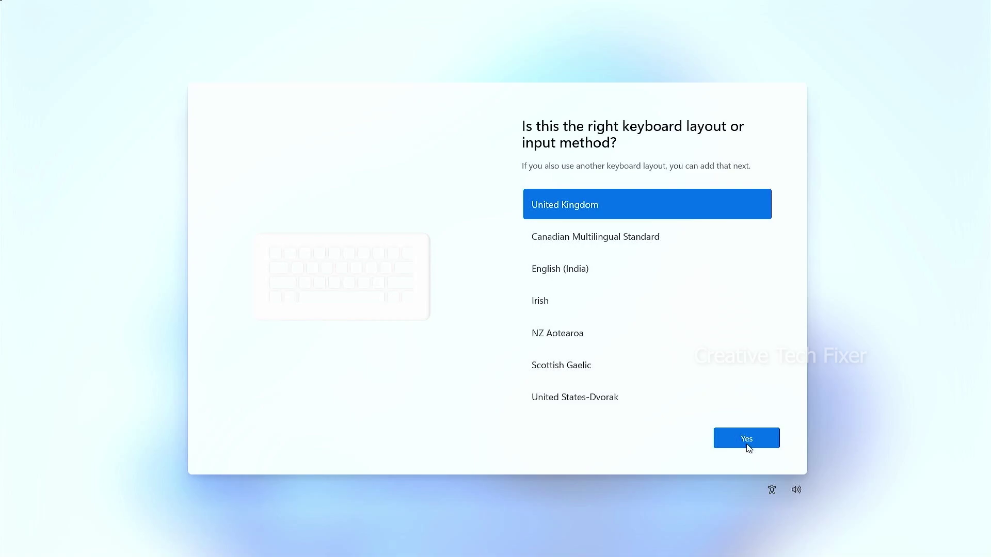
pyautogui.click(593, 269)
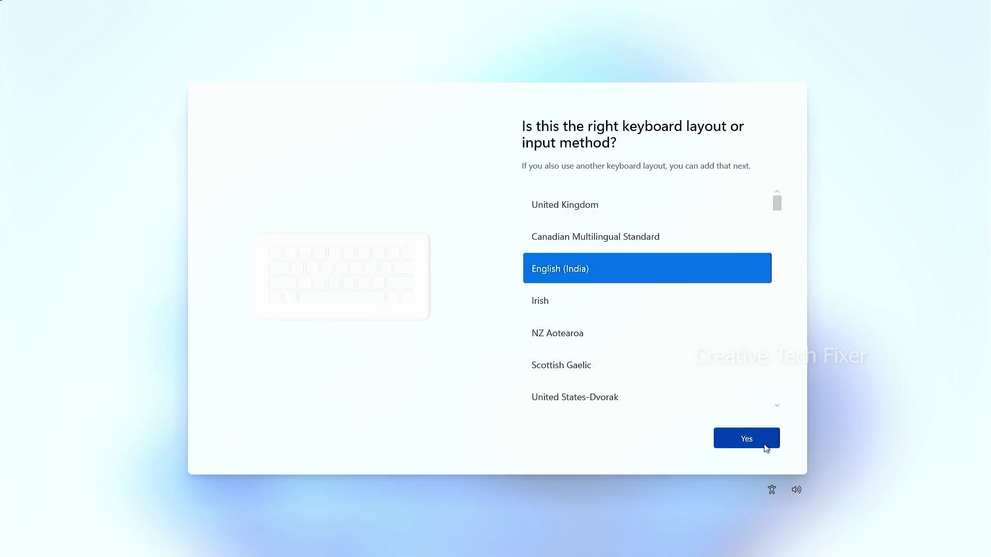
pyautogui.click(765, 447)
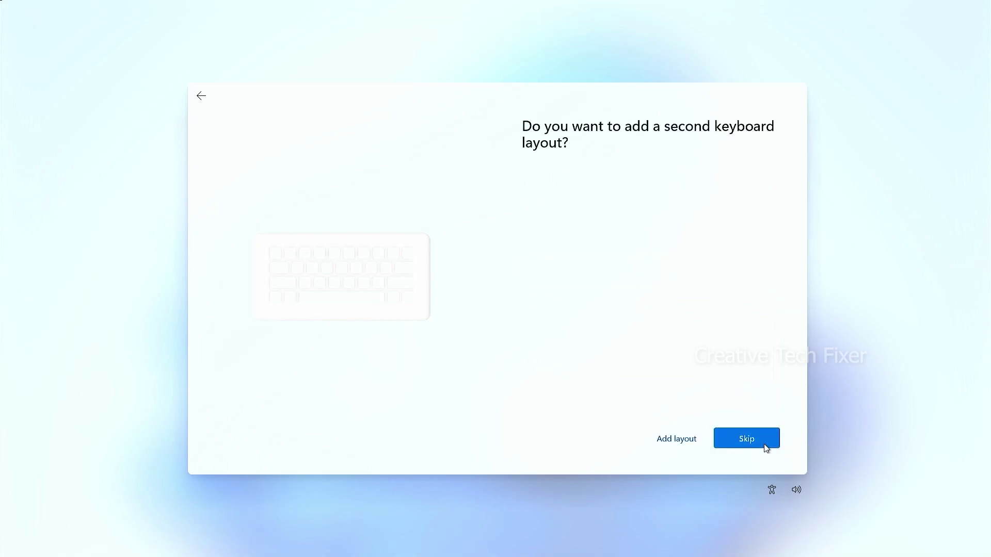
pyautogui.click(766, 447)
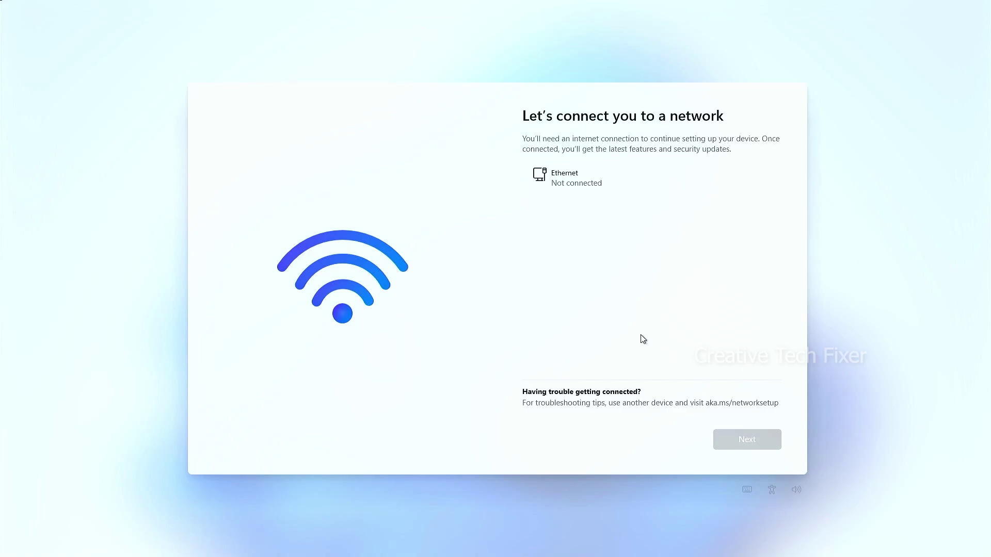
# Open a command prompt at the network setup screen and run OOBE\BYPASSNRO to bypass the internet requirement.
pyautogui.hotkey('shift', 'F10')
pyautogui.click(240, 165)
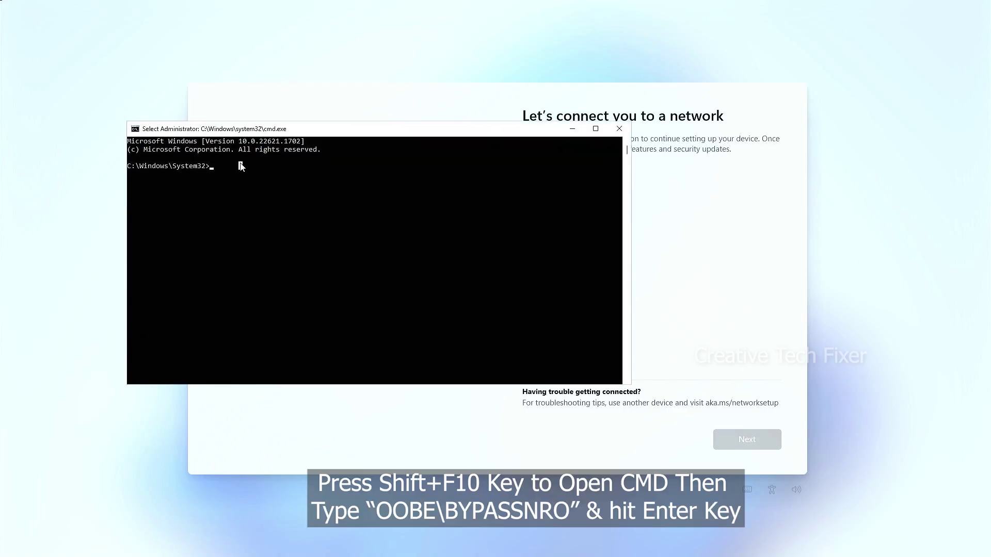
pyautogui.write('OO')
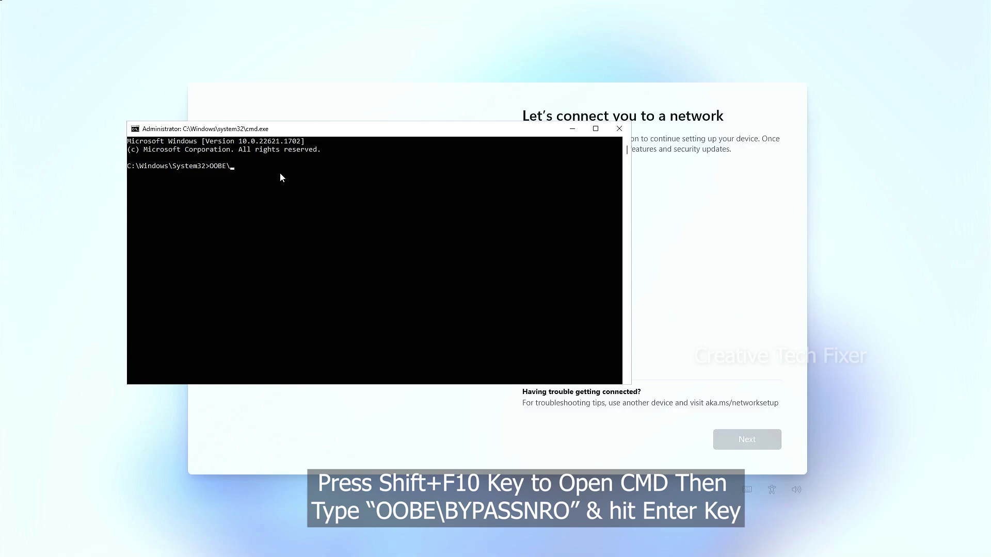
pyautogui.write('BE\\BYPASSNRO')
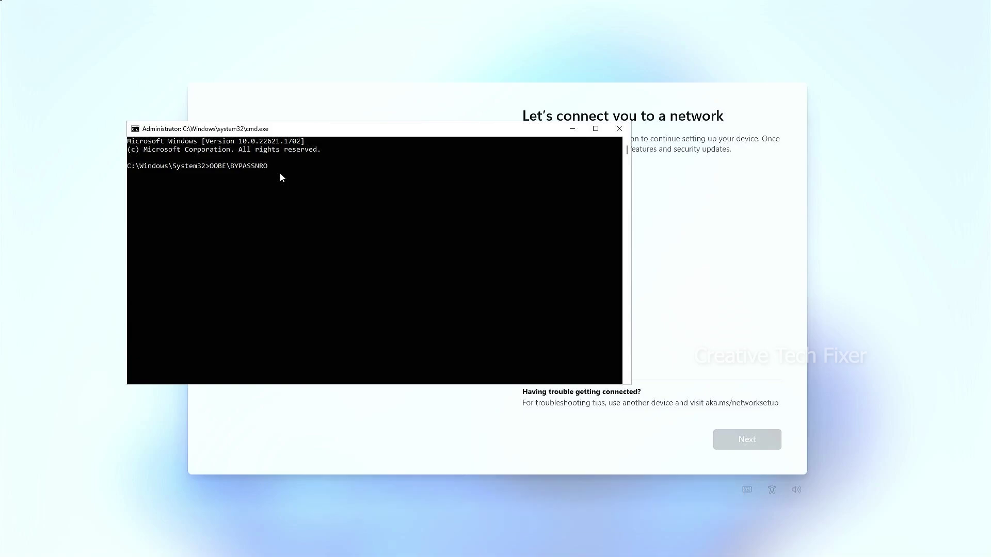
pyautogui.press('Return')
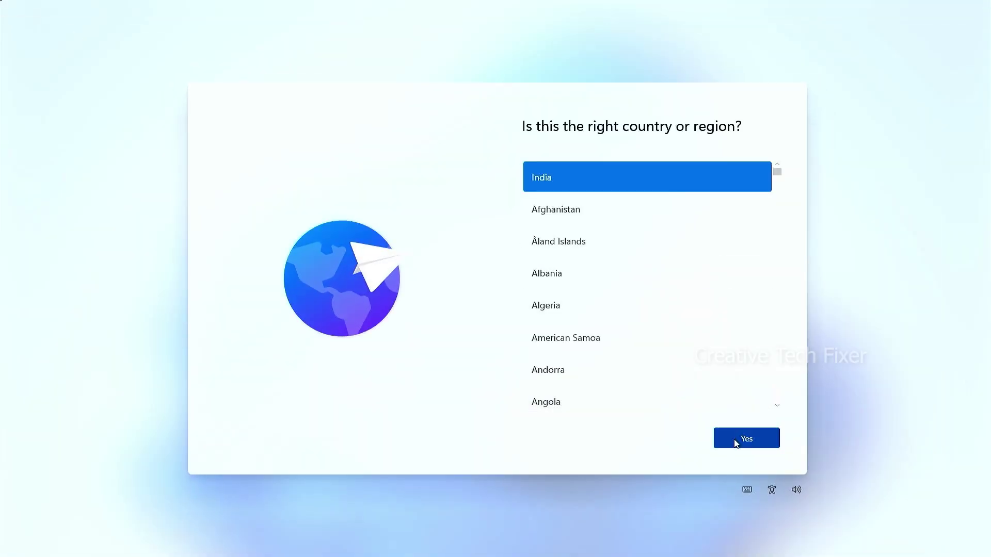
# Confirm India as the region and United Kingdom as the keyboard layout, skipping a second layout.
pyautogui.click(743, 438)
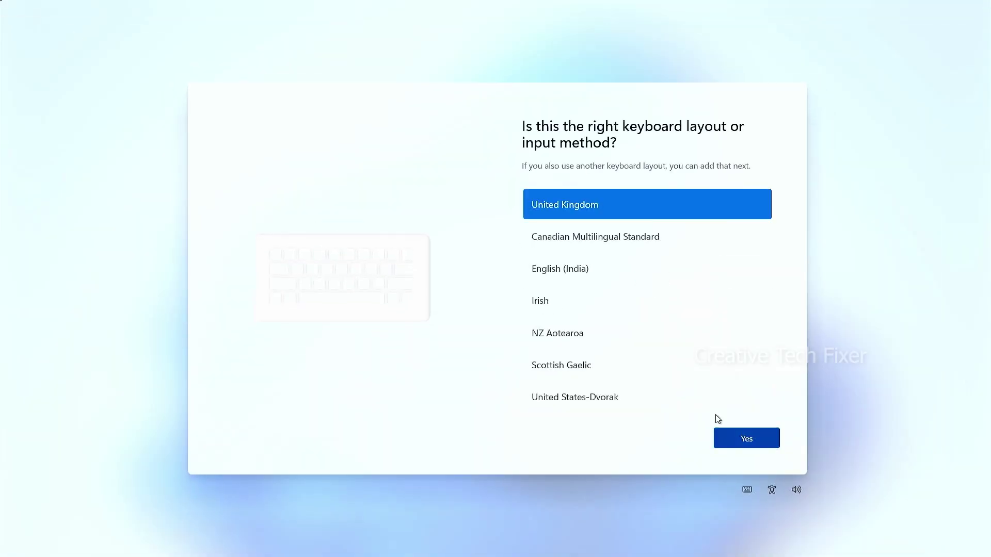
pyautogui.click(743, 439)
pyautogui.click(742, 440)
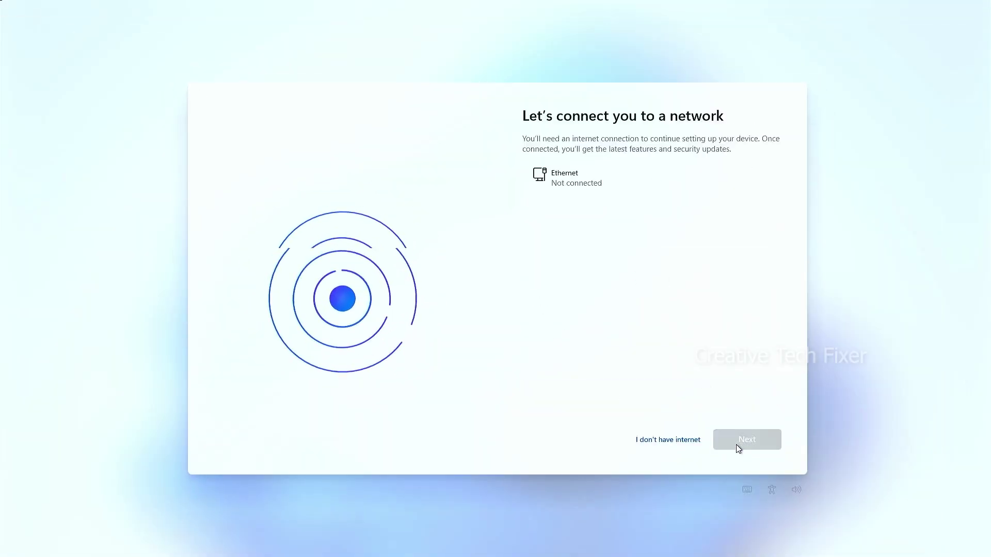
# Continue without internet using limited setup and create the local account Lenovo with the password left empty.
pyautogui.click(686, 444)
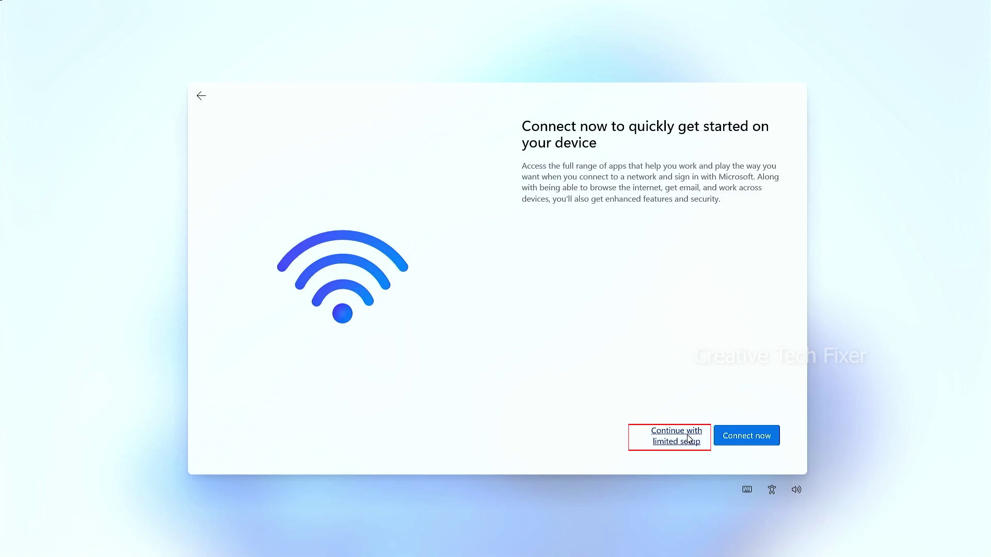
pyautogui.click(691, 435)
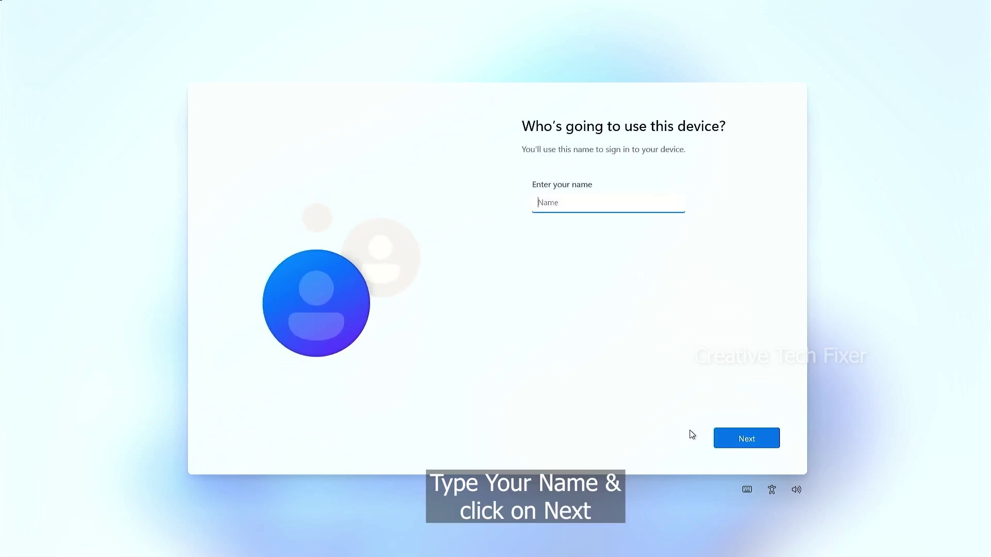
pyautogui.write('Lenovo')
pyautogui.click(736, 437)
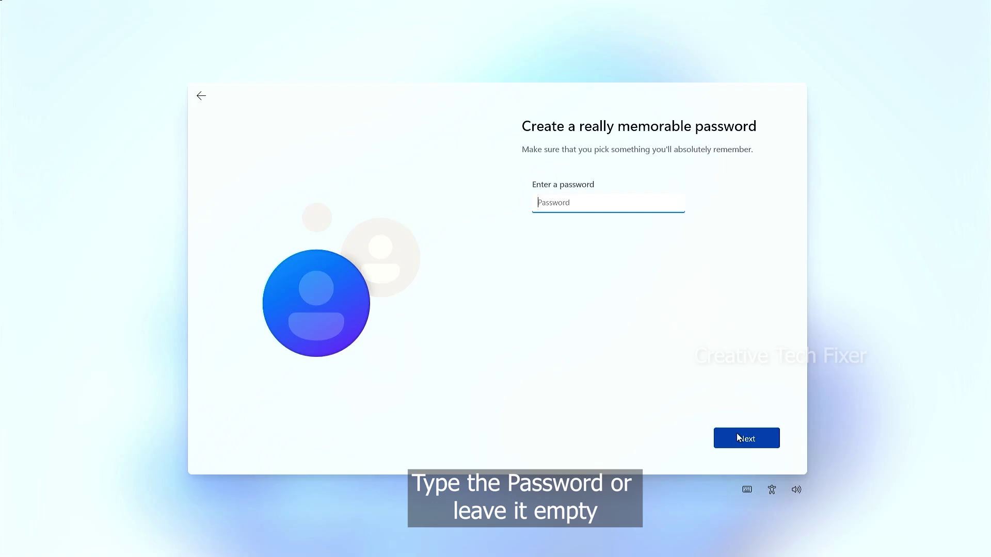
pyautogui.click(745, 437)
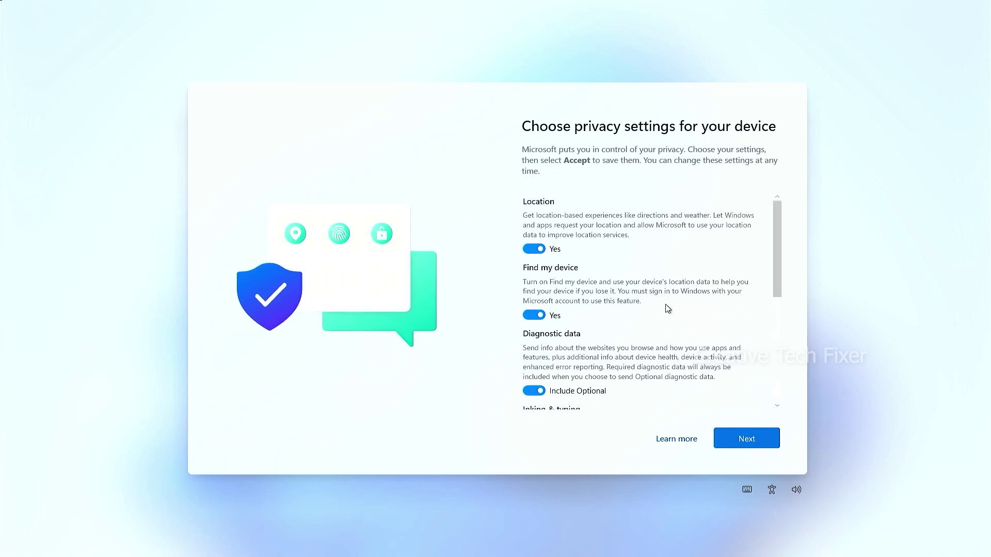
# Turn off Advertising ID in the device privacy settings and accept the remaining settings as they are.
pyautogui.scroll(-1, 663, 310)
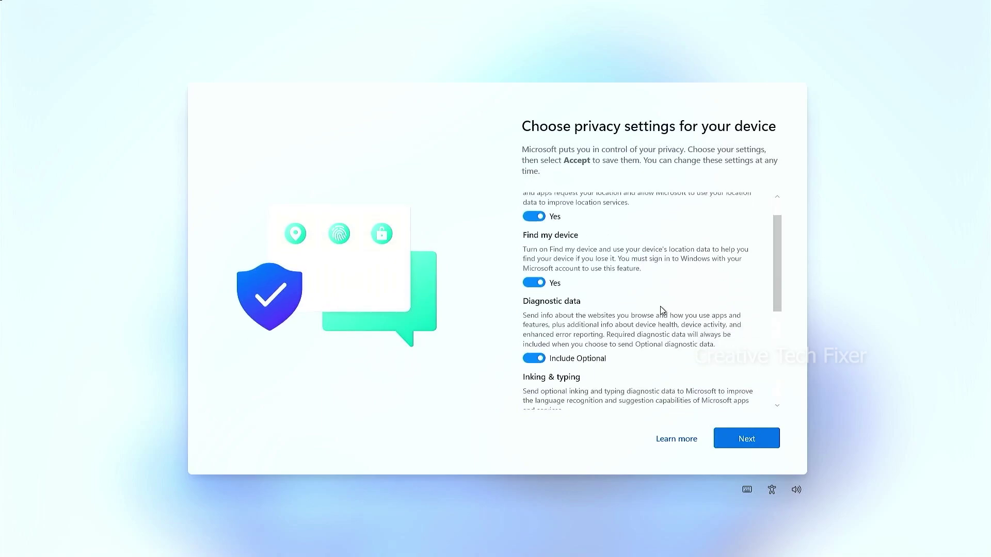
pyautogui.scroll(-6, 663, 311)
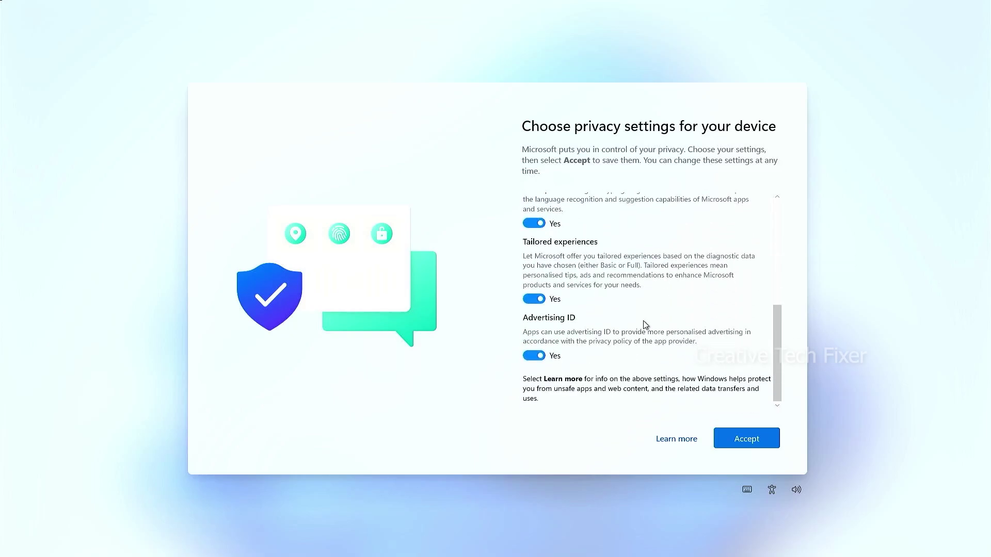
pyautogui.click(533, 356)
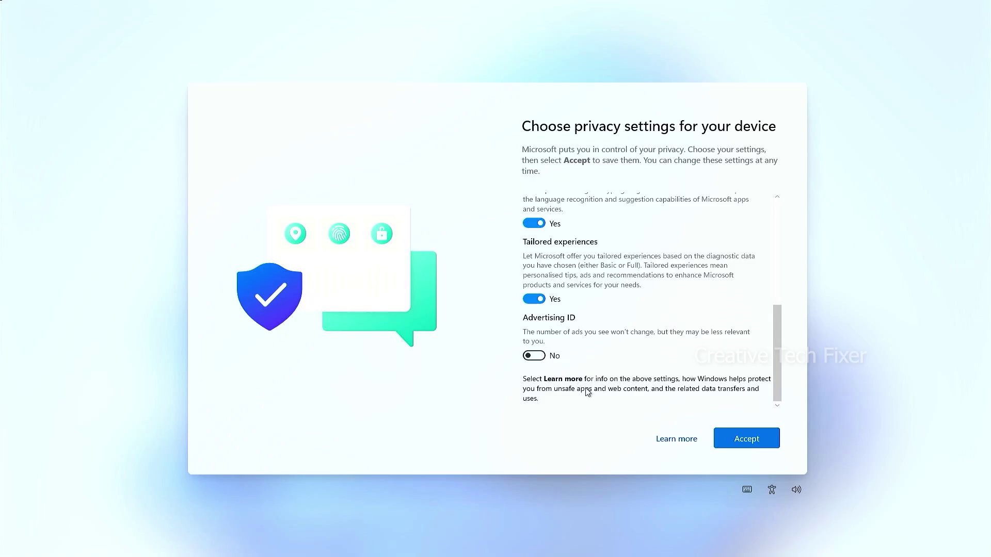
pyautogui.click(735, 444)
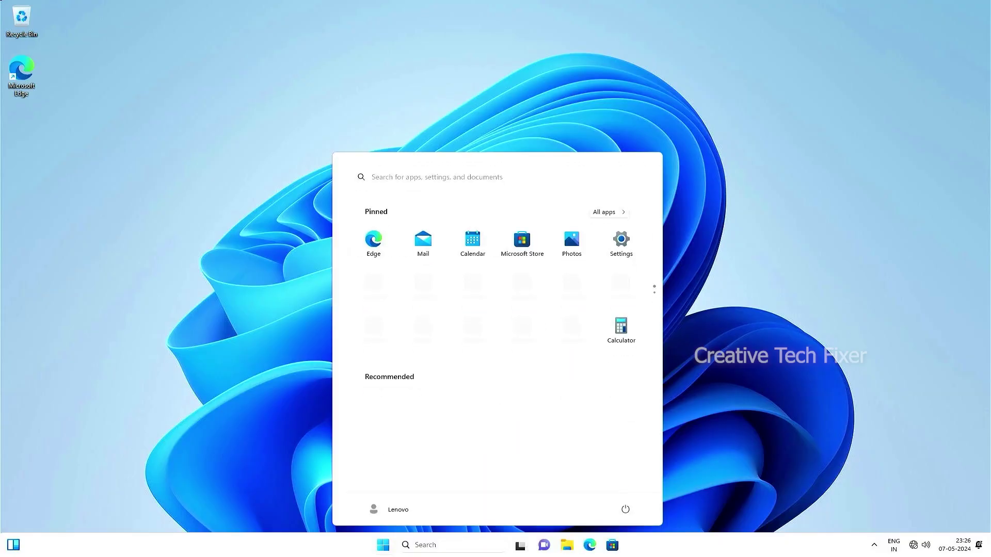
# Enable the Computer desktop icon through the Themes personalisation settings, apply the change and close Settings.
pyautogui.click(722, 294)
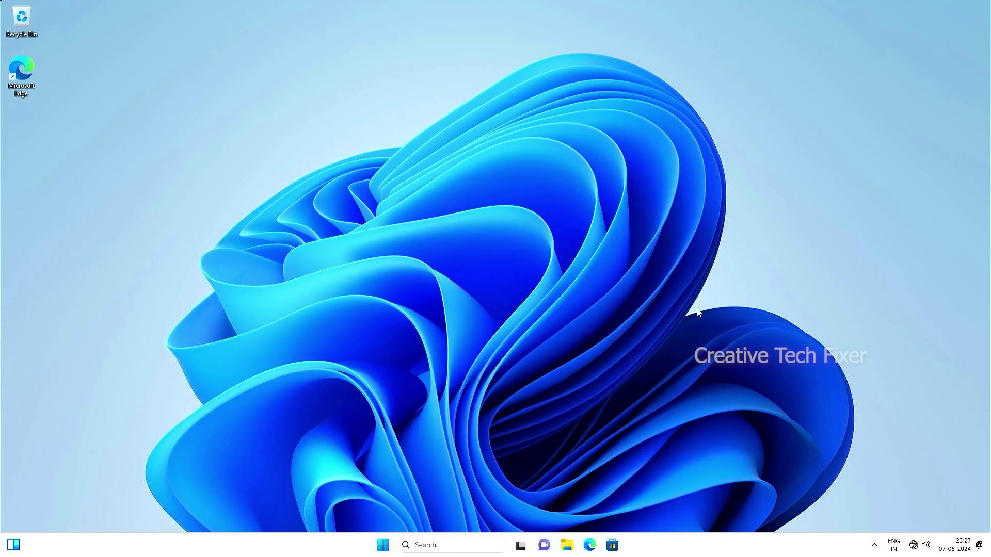
pyautogui.rightClick(209, 90)
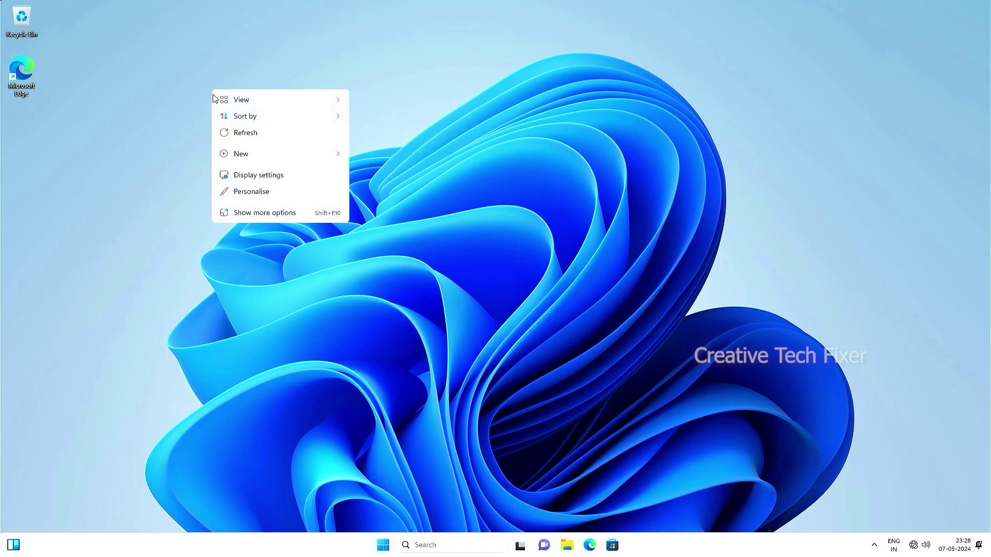
pyautogui.click(278, 216)
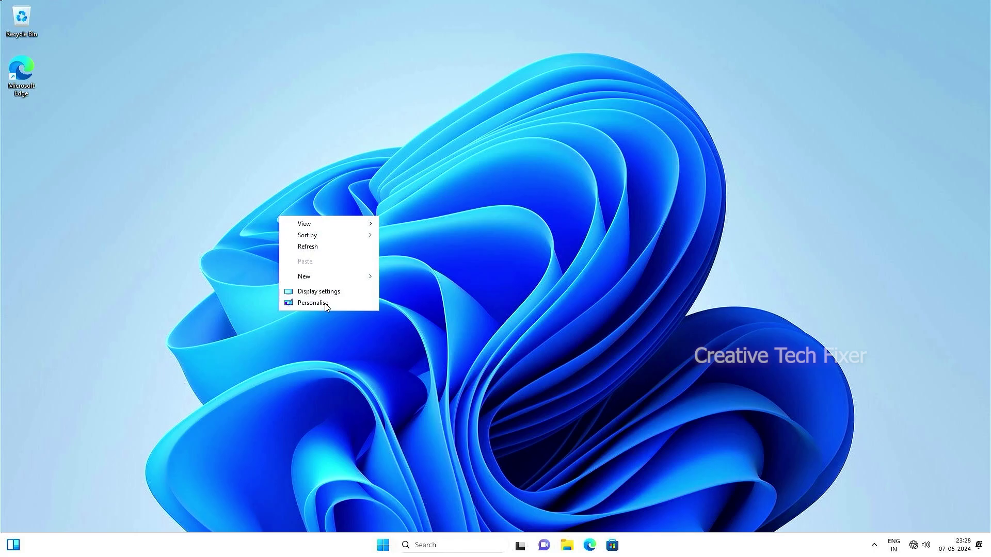
pyautogui.click(325, 303)
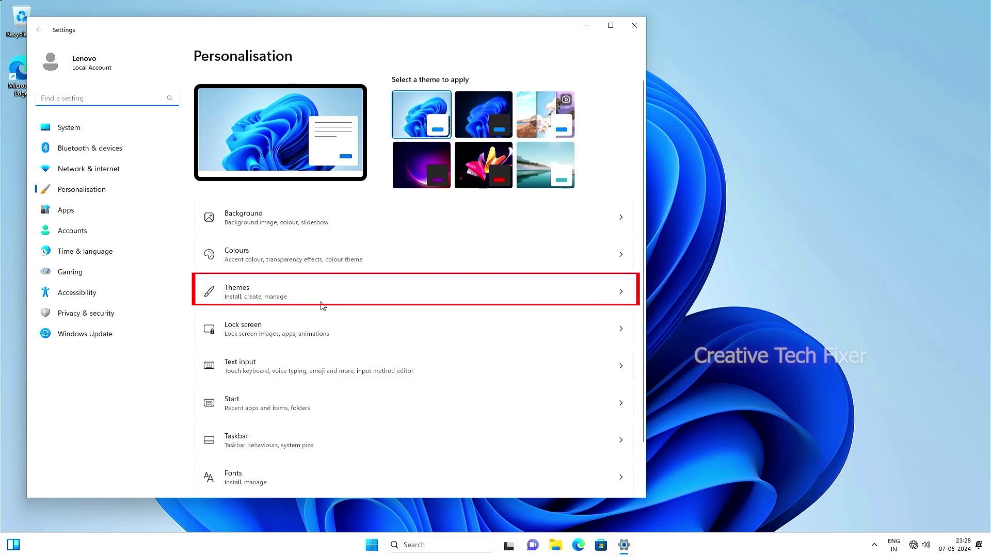
pyautogui.click(305, 302)
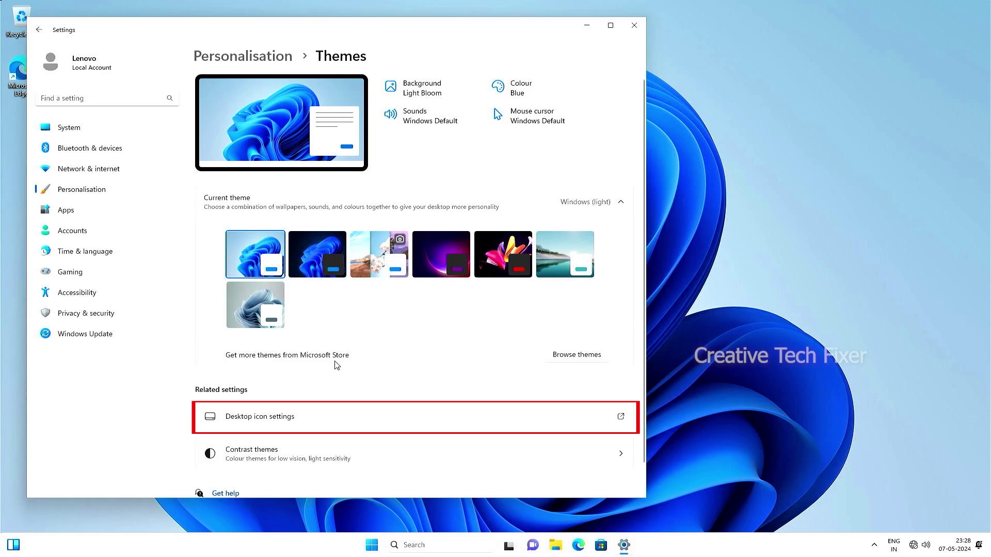
pyautogui.click(306, 426)
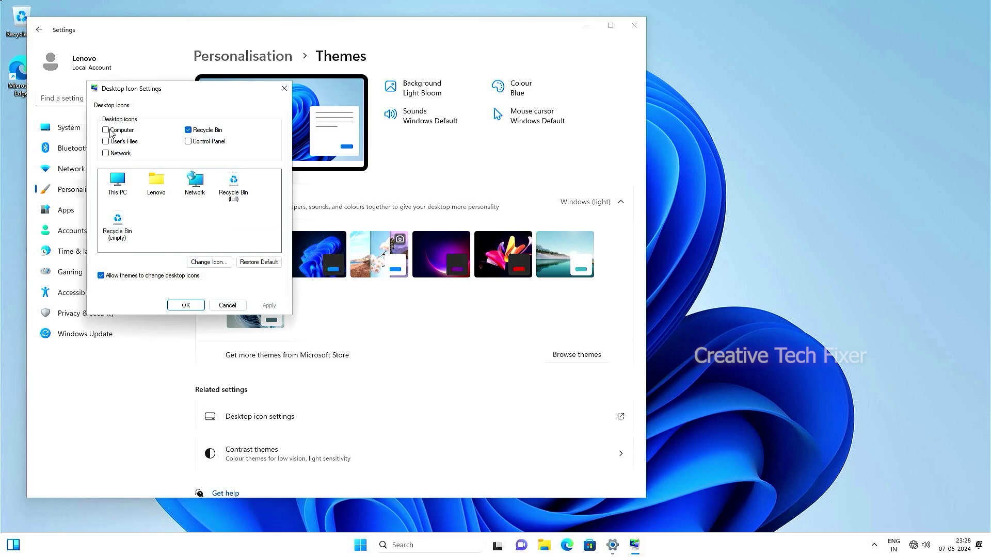
pyautogui.click(110, 131)
pyautogui.click(255, 307)
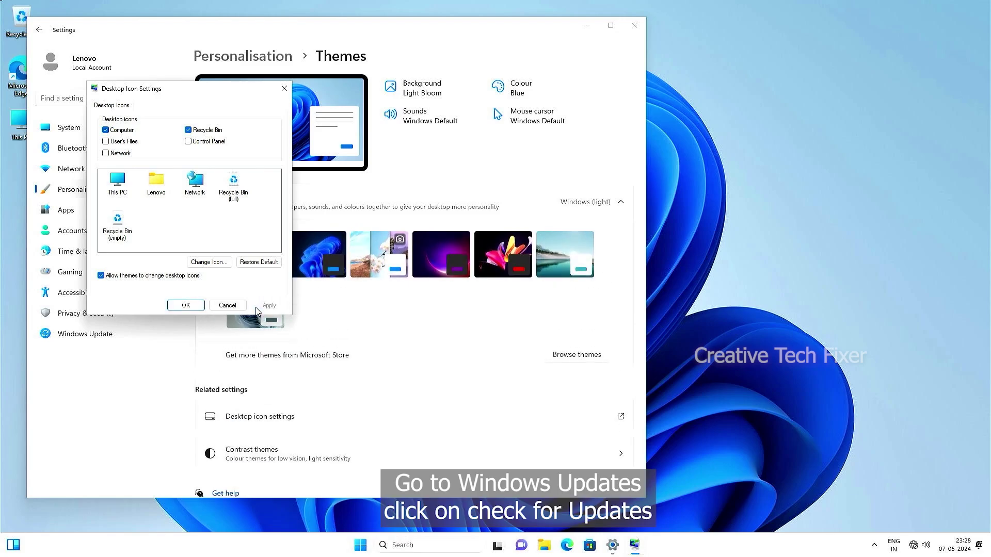
pyautogui.click(200, 306)
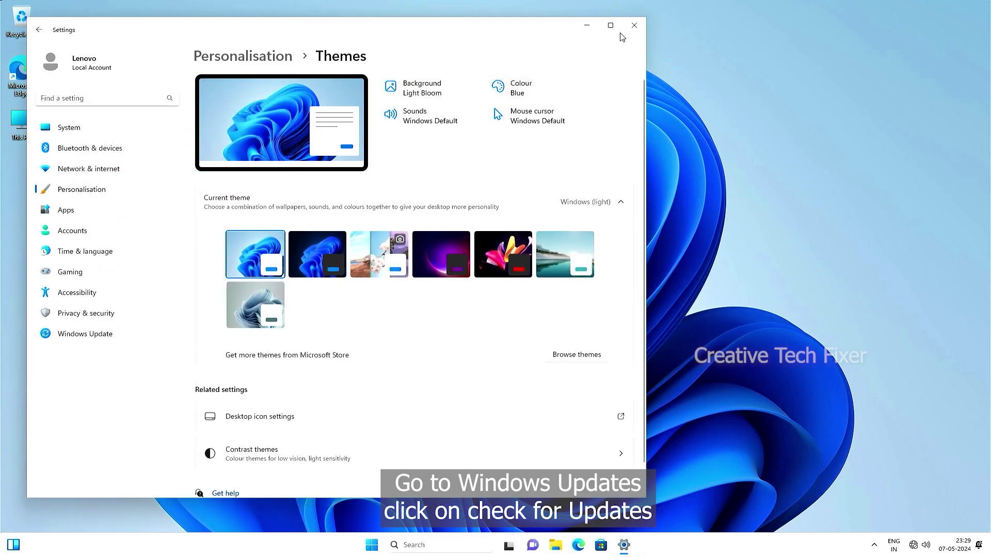
pyautogui.click(634, 26)
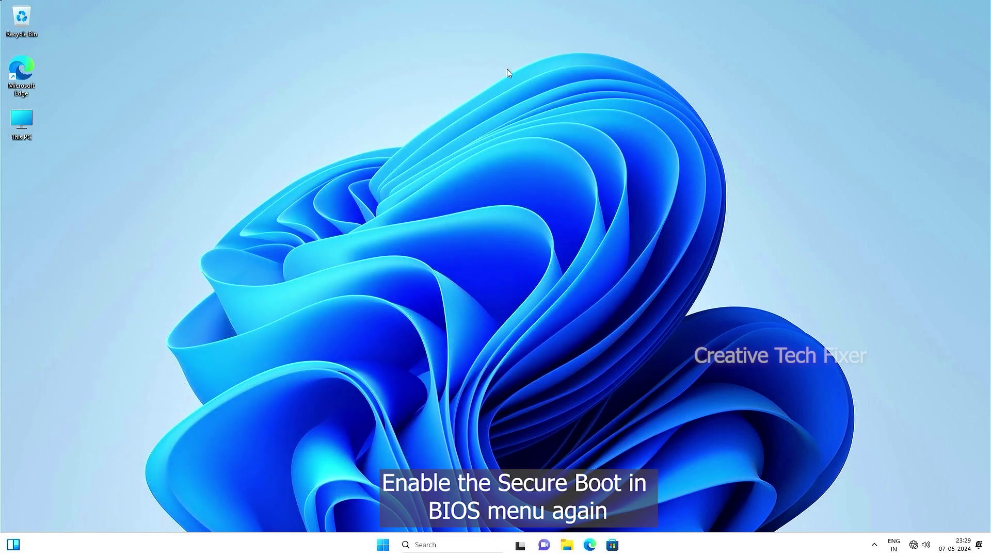
# Refresh the desktop and open This PC from its desktop icon.
pyautogui.rightClick(475, 74)
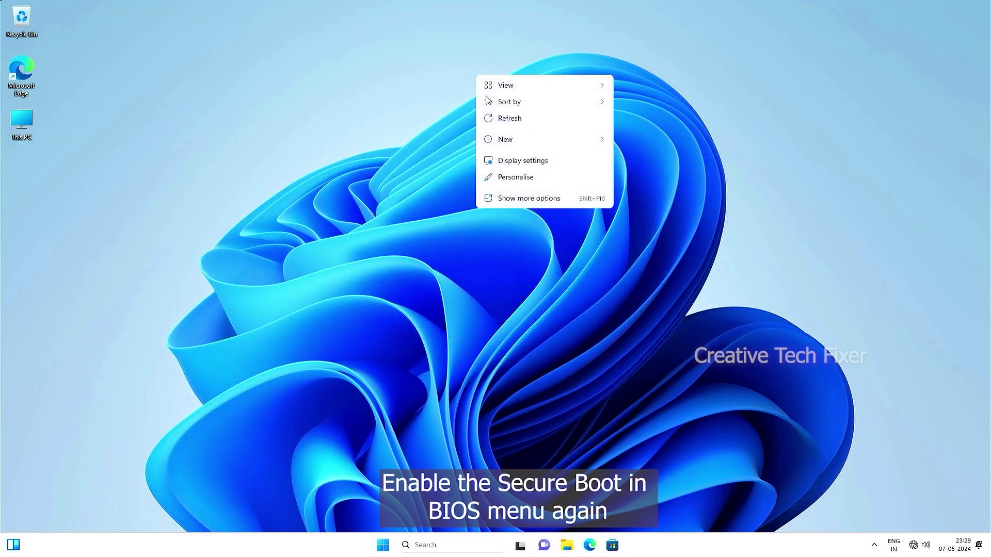
pyautogui.click(508, 119)
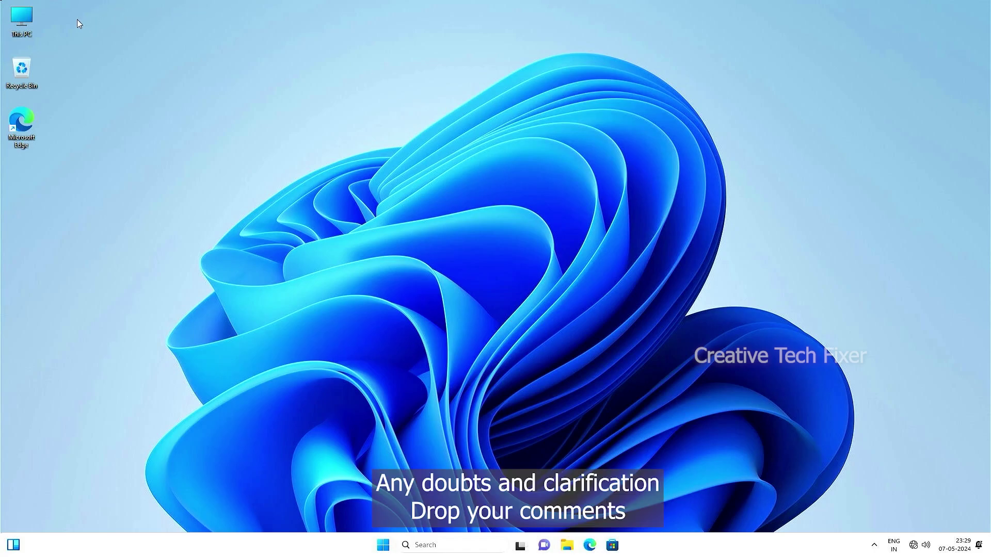
pyautogui.doubleClick(30, 23)
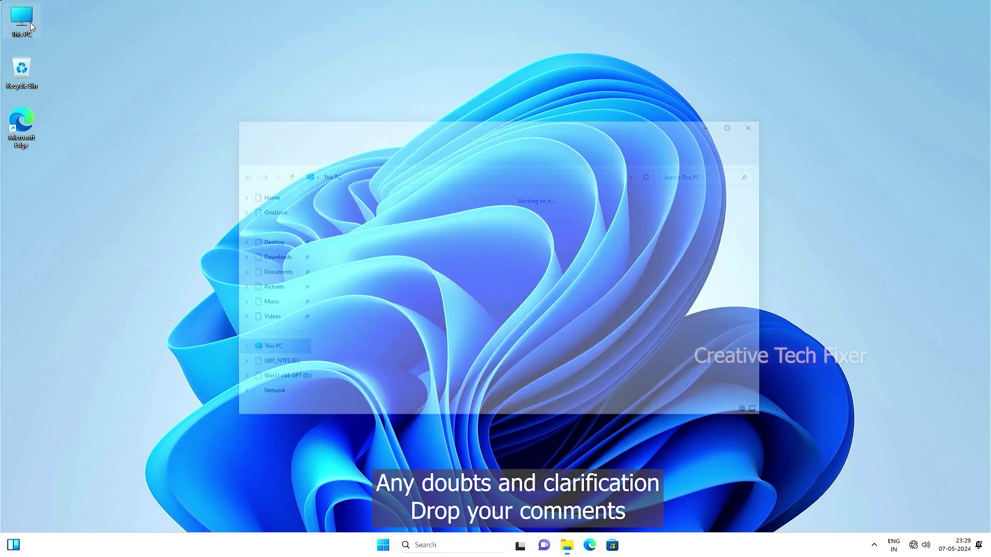